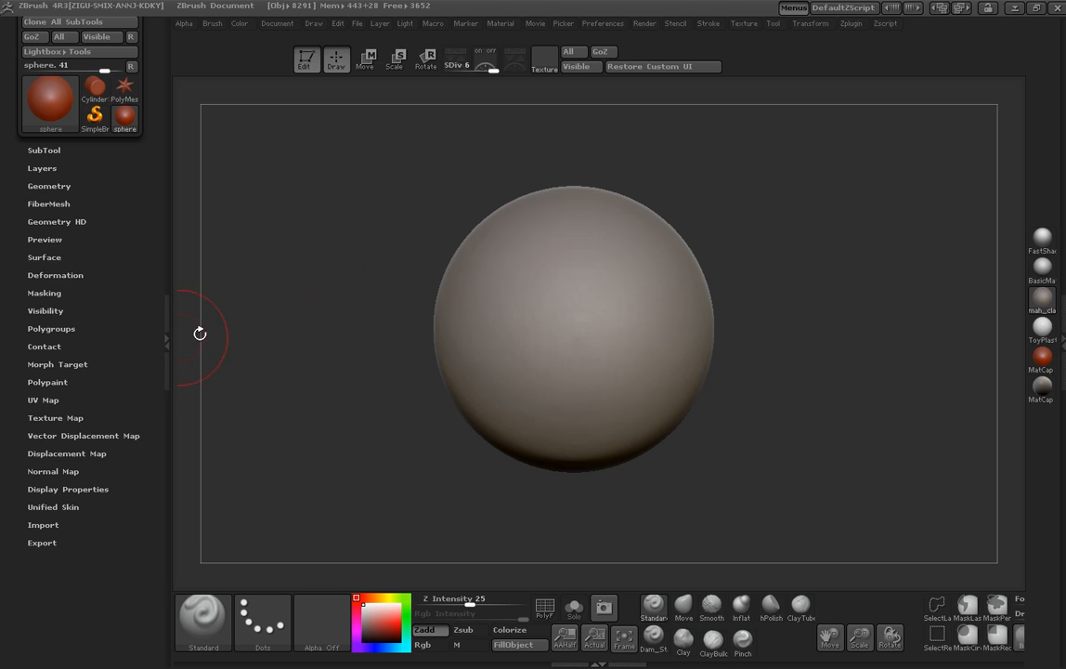
- Set the Standard brush to Rgb only with Zadd off, and enable Colorize for the sphere
left_click(424, 629)
left_click(422, 644)
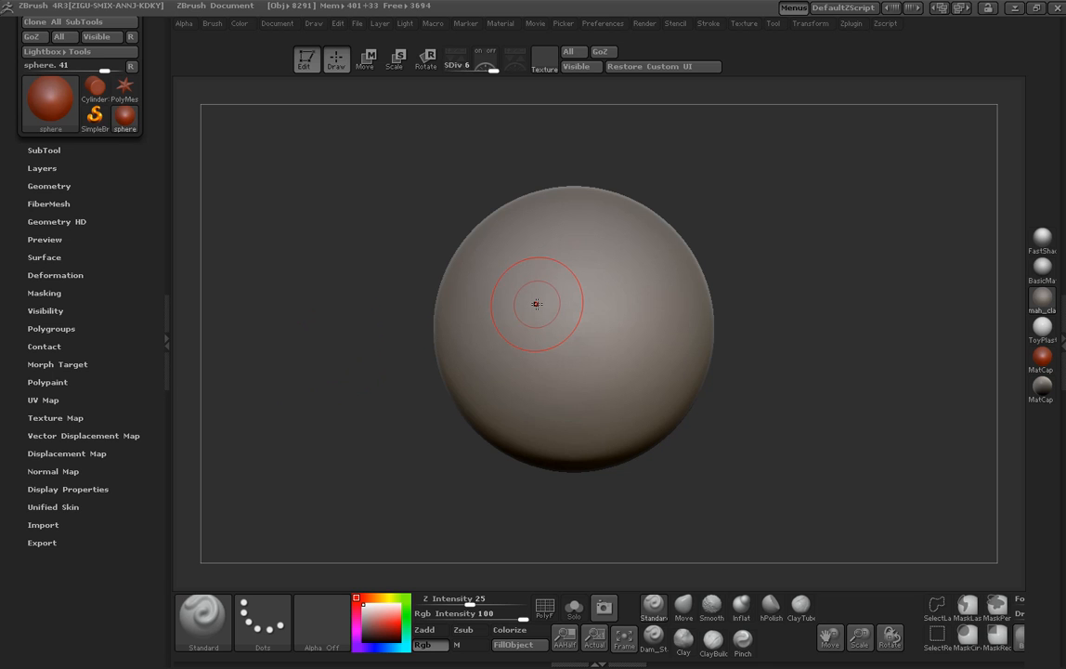
mouse_move(544, 300)
left_mouse_down()
mouse_move(516, 338)
mouse_move(557, 337)
left_mouse_up()
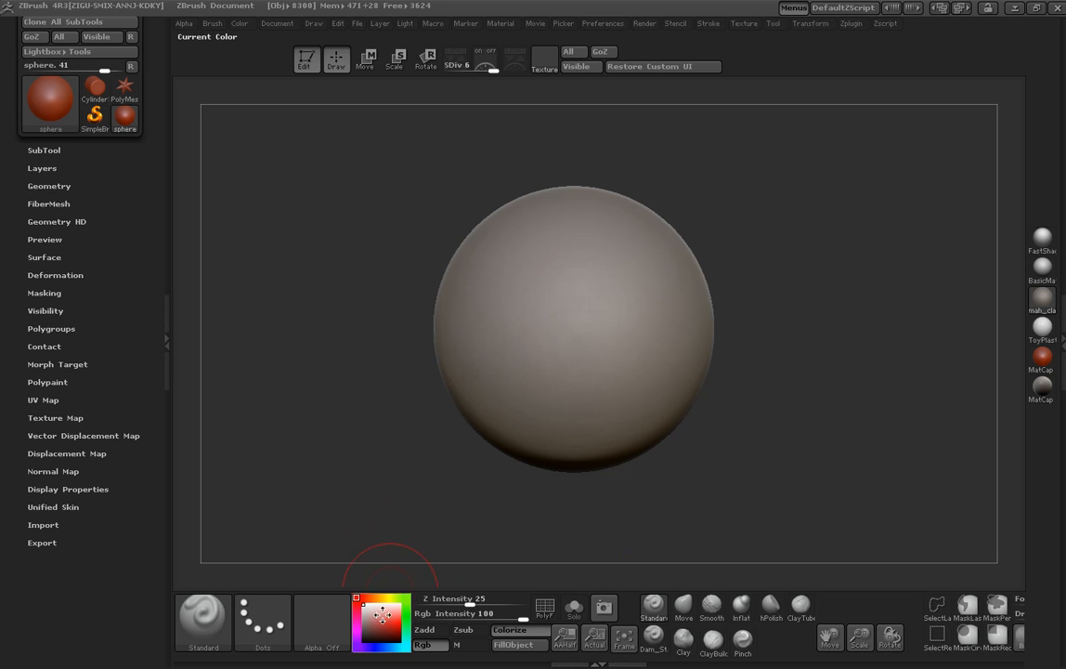
- Paint a red test patch on the front of the sphere and undo it
mouse_move(576, 298)
left_mouse_down()
mouse_move(520, 325)
mouse_move(557, 366)
left_mouse_up()
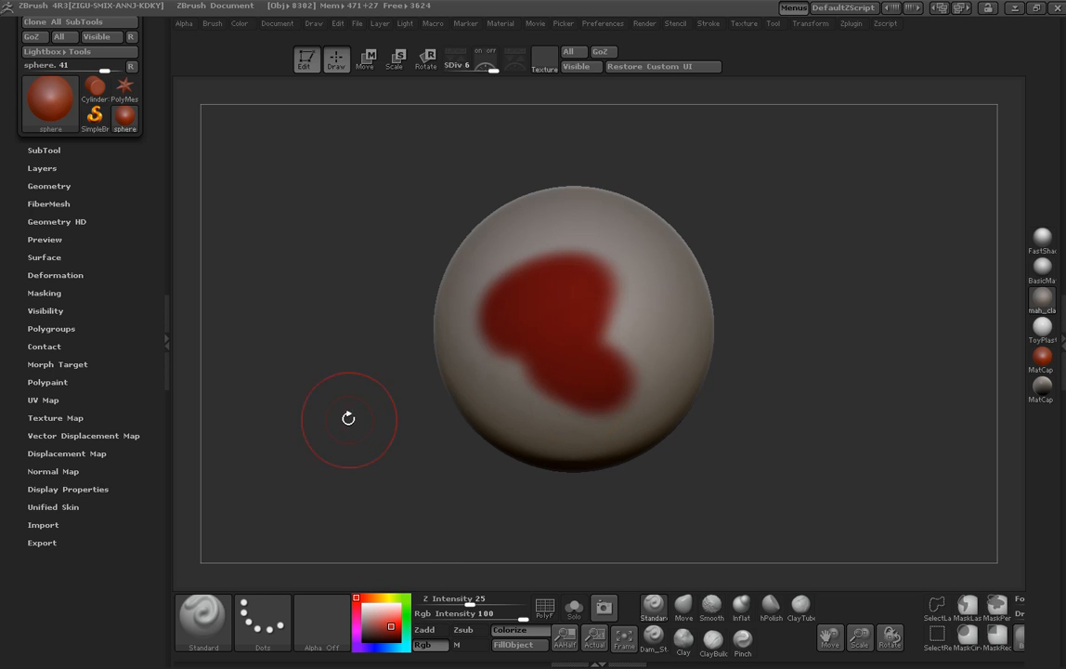
left_click_drag(352, 418, 362, 417)
key("ctrl+z")
- Reduce the Draw Size to 32 and paint two red eyes, a smiling mouth and a round nose on the sphere's front
left_click_drag(804, 300, 792, 301)
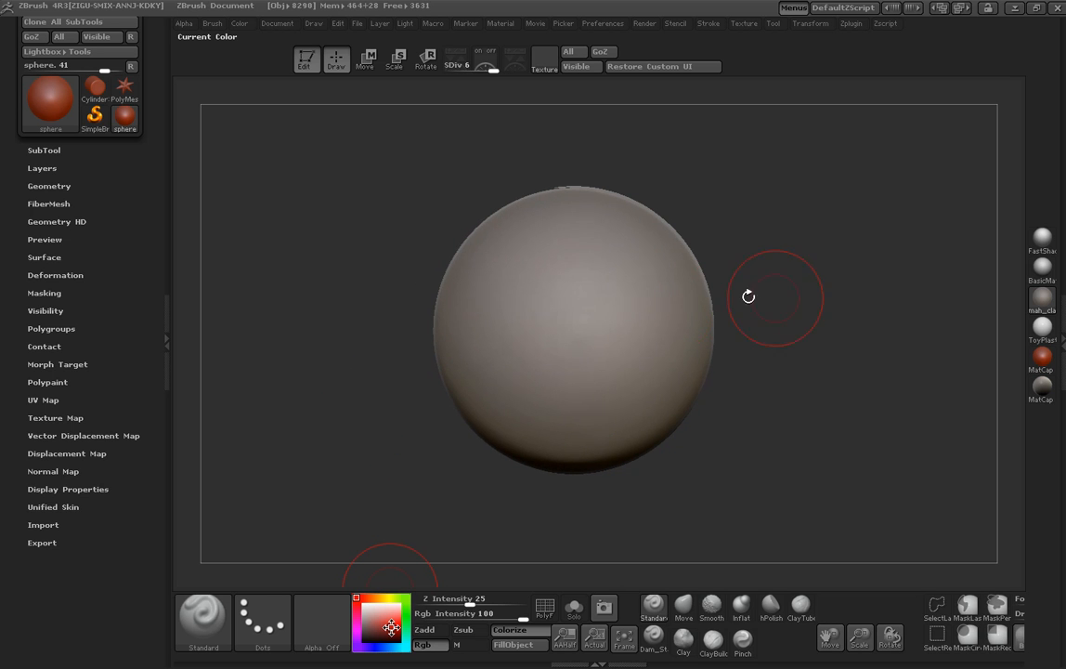
key("space")
left_click_drag(494, 283, 498, 294)
mouse_move(641, 279)
left_mouse_down()
mouse_move(624, 281)
mouse_move(631, 291)
left_mouse_up()
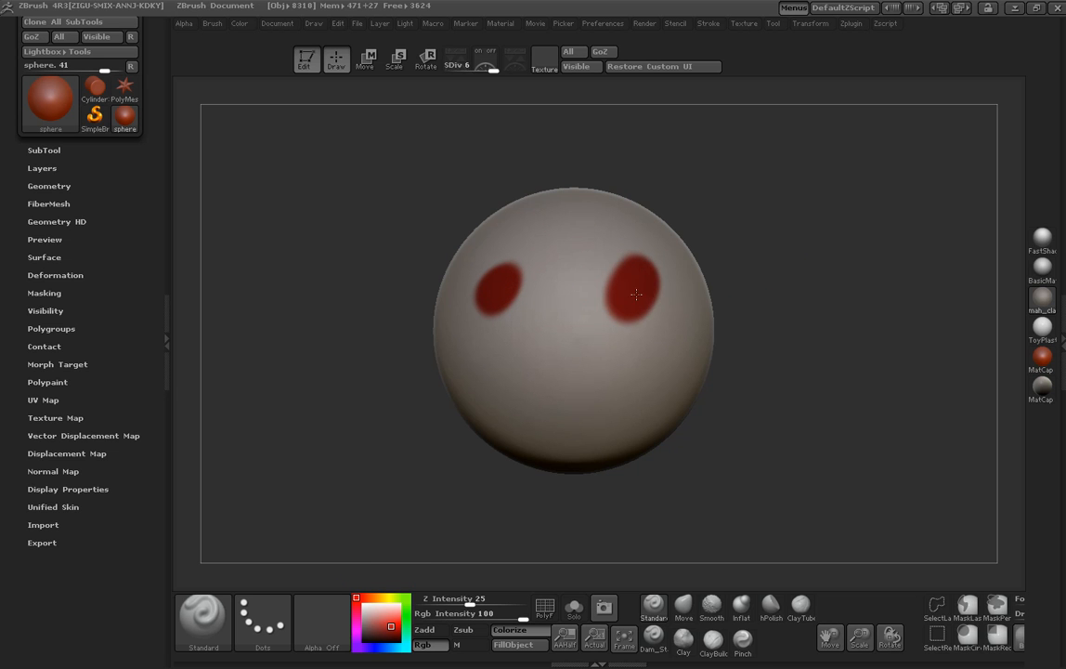
mouse_move(461, 361)
left_mouse_down()
mouse_move(506, 418)
mouse_move(673, 346)
left_mouse_up()
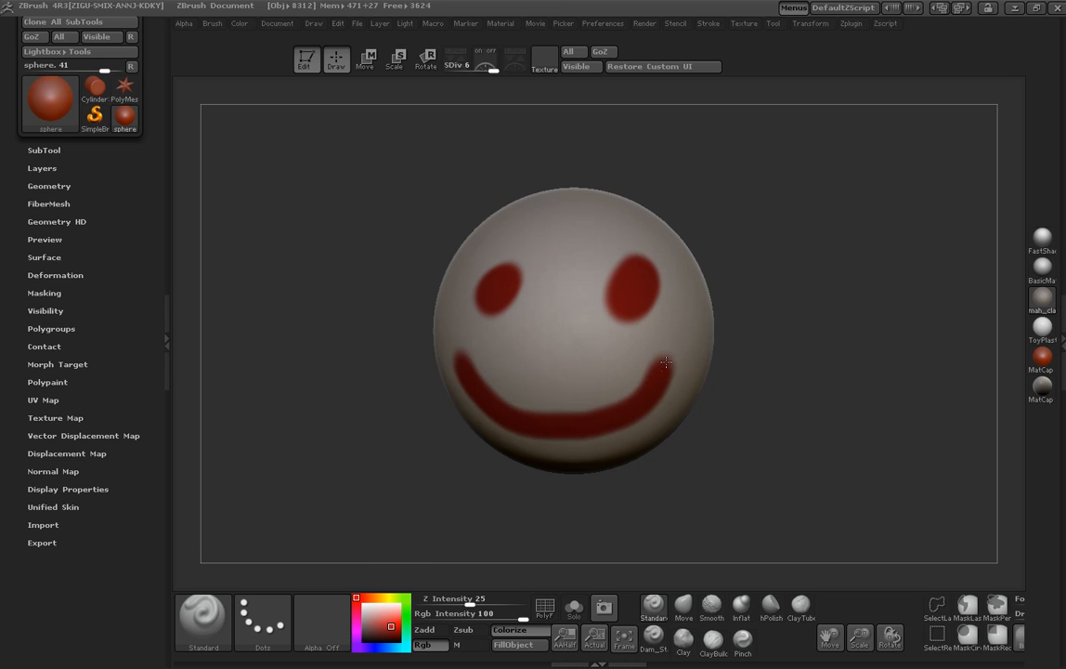
left_click_drag(557, 330, 557, 338)
- Paint a red band across the top of the sphere and a red patch on its side
mouse_move(710, 283)
left_mouse_down()
mouse_move(809, 345)
mouse_move(737, 311)
left_mouse_up()
mouse_move(448, 202)
left_mouse_down()
mouse_move(557, 176)
mouse_move(413, 191)
mouse_move(503, 179)
left_mouse_up()
left_click_drag(789, 209, 656, 223)
left_click_drag(519, 261, 525, 267)
left_click_drag(726, 319, 622, 327)
- Change the active paint colour to a saturated blue
key("space")
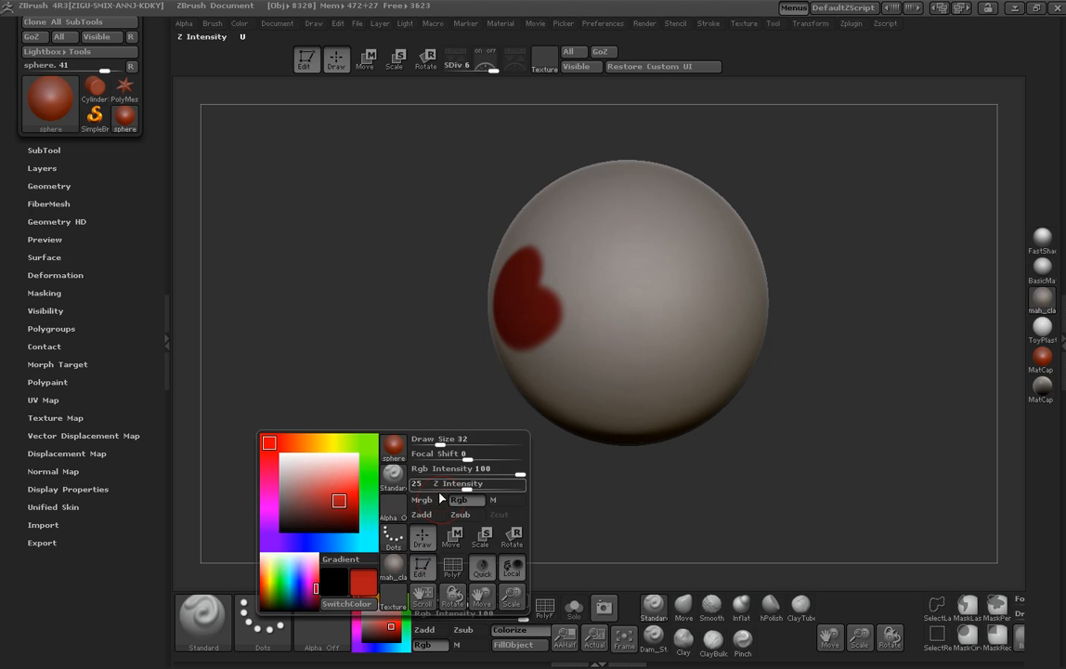
left_click_drag(343, 504, 315, 490)
mouse_move(282, 441)
left_mouse_down()
mouse_move(286, 417)
mouse_move(269, 402)
left_mouse_up()
left_click_drag(339, 536, 305, 540)
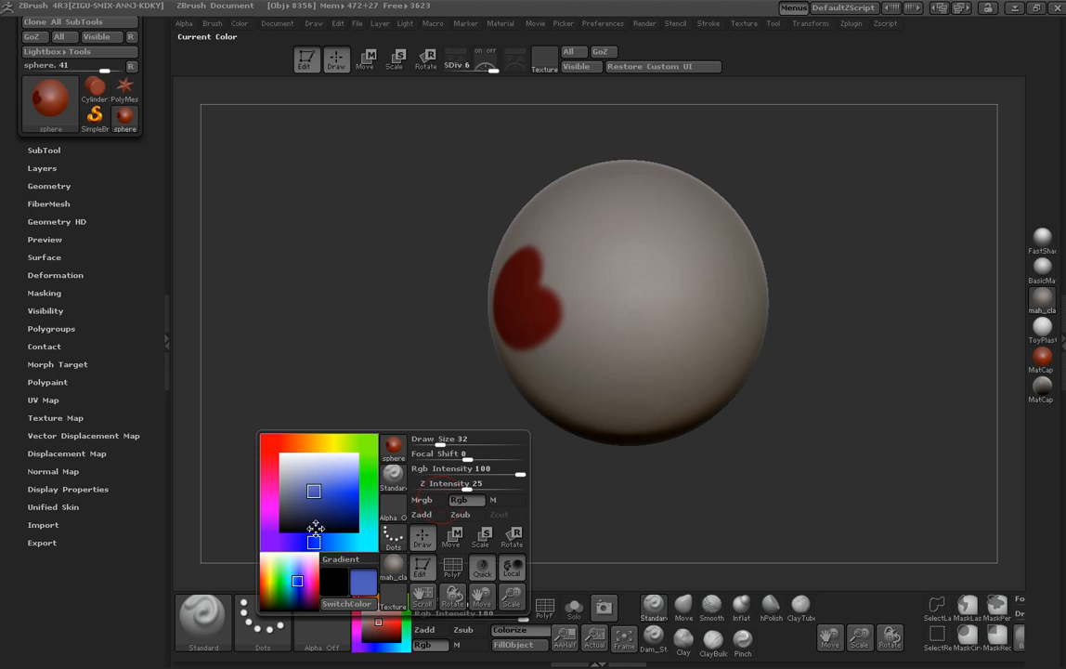
left_click(332, 496)
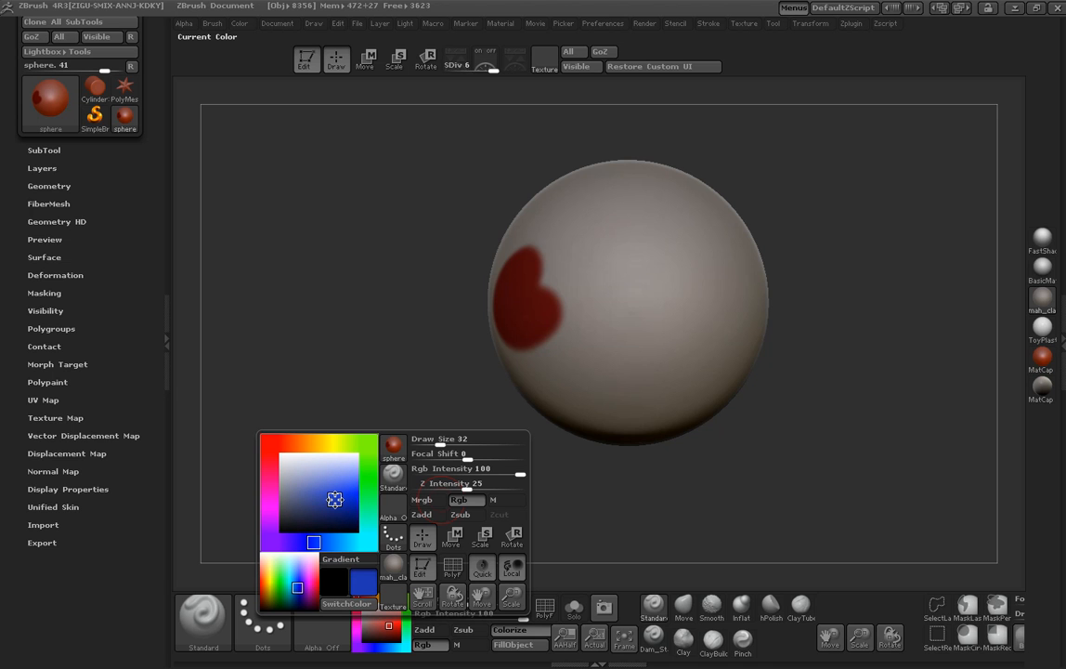
- Paint several blue spots around the sides and back of the sphere
left_click_drag(364, 412, 423, 357)
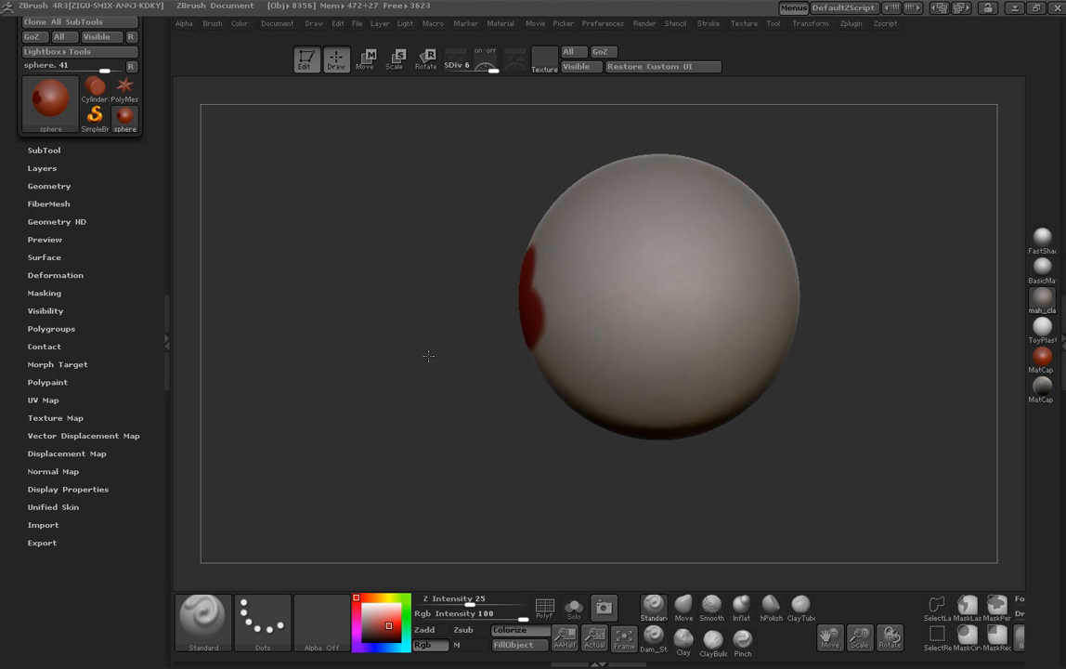
mouse_move(699, 256)
left_mouse_down()
mouse_move(709, 275)
mouse_move(692, 276)
left_mouse_up()
mouse_move(860, 382)
left_mouse_down()
mouse_move(744, 371)
mouse_move(732, 399)
left_mouse_up()
left_click_drag(601, 400, 682, 381)
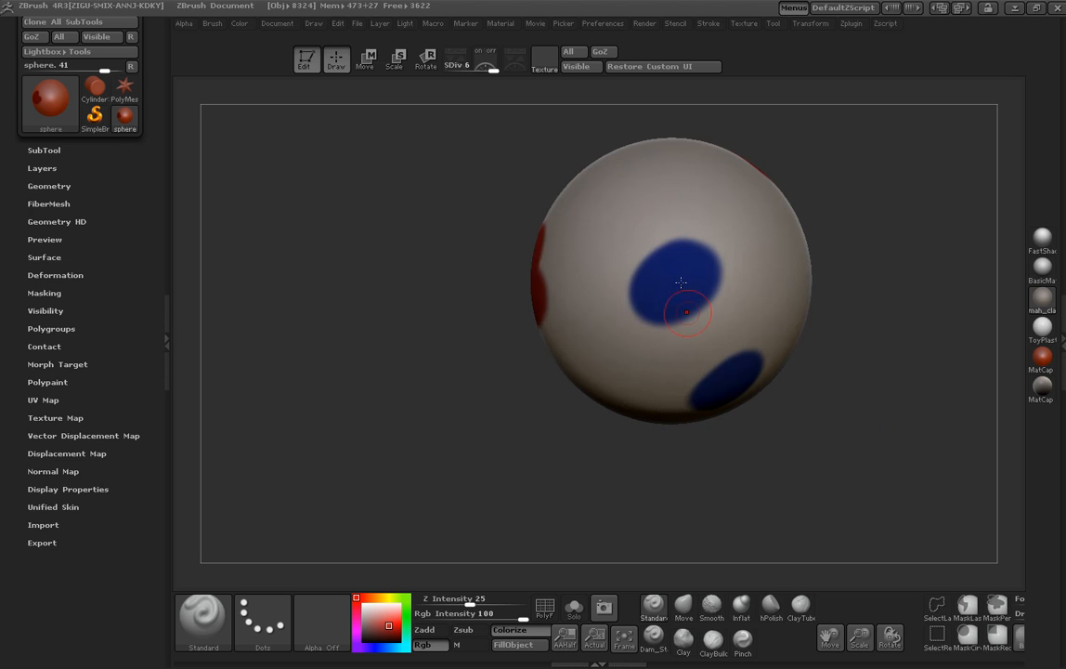
left_click_drag(423, 347, 571, 288)
left_click_drag(628, 195, 630, 190)
mouse_move(449, 320)
left_mouse_down()
mouse_move(520, 293)
mouse_move(537, 264)
left_mouse_up()
left_click_drag(588, 373, 578, 370)
mouse_move(768, 343)
left_mouse_down()
mouse_move(828, 381)
mouse_move(799, 316)
mouse_move(707, 400)
mouse_move(608, 431)
mouse_move(482, 362)
mouse_move(763, 333)
mouse_move(745, 365)
left_mouse_up()
mouse_move(567, 219)
left_mouse_down("alt")
mouse_move(561, 227)
mouse_move(571, 213)
left_mouse_up("alt")
left_click_drag(810, 312, 678, 325)
left_click_drag(714, 269, 811, 296)
key("ctrl+n")
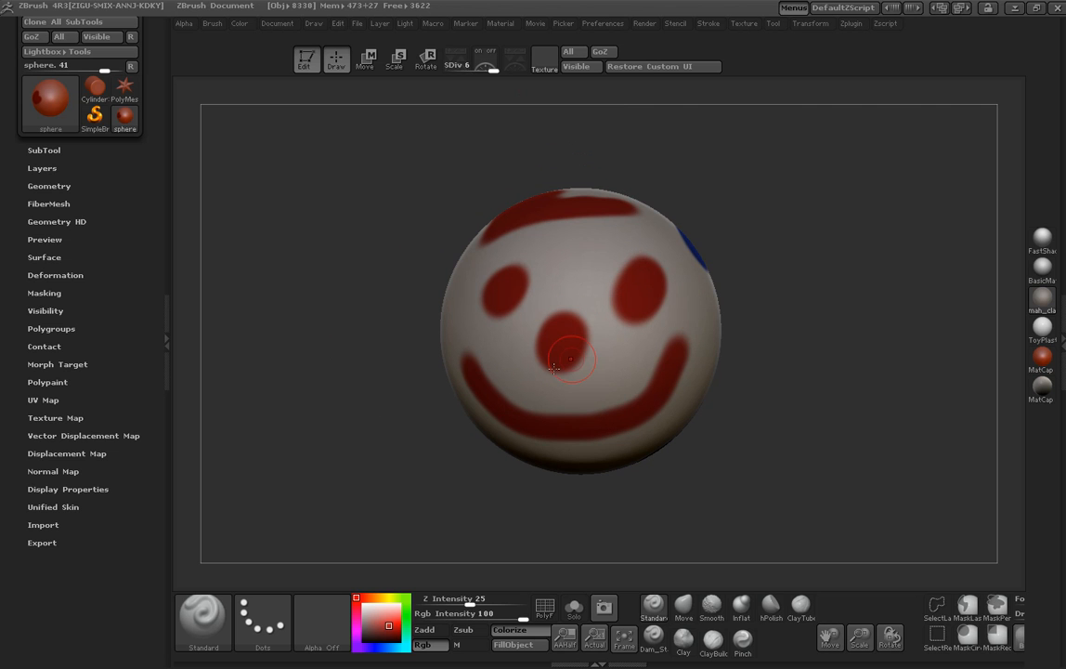
left_click_drag(361, 356, 356, 423)
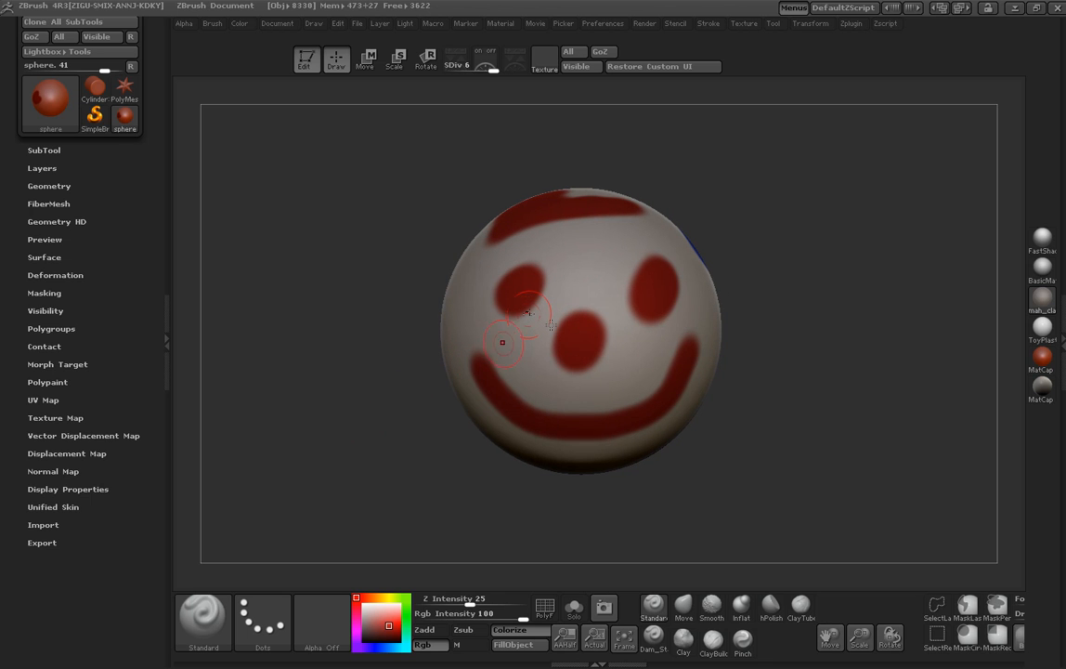
left_click_drag(398, 432, 435, 388)
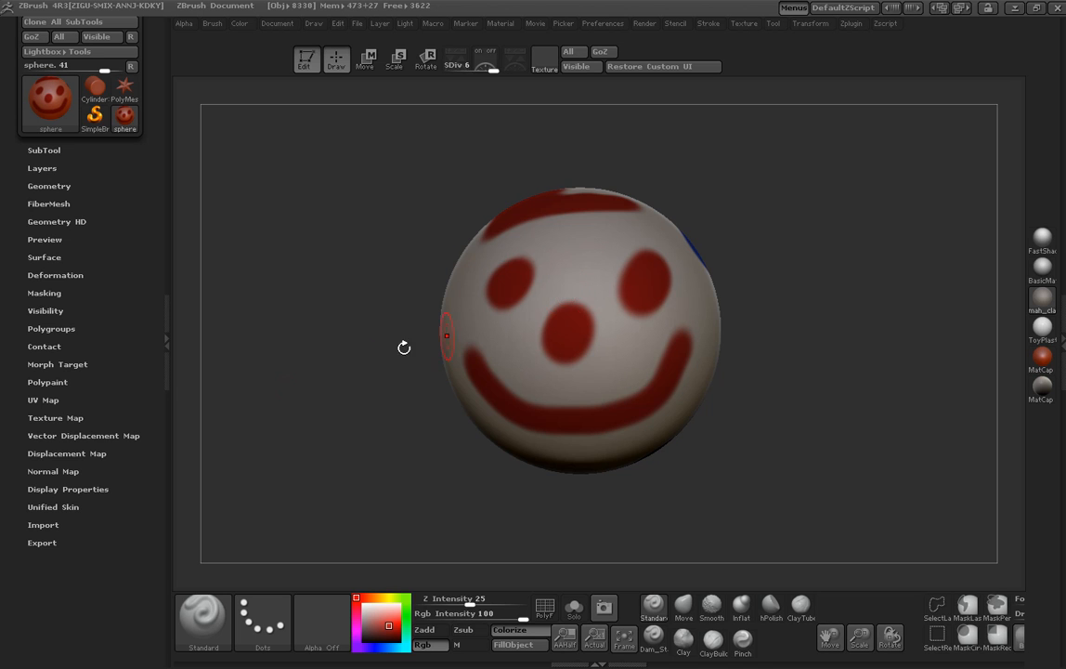
left_click(47, 383)
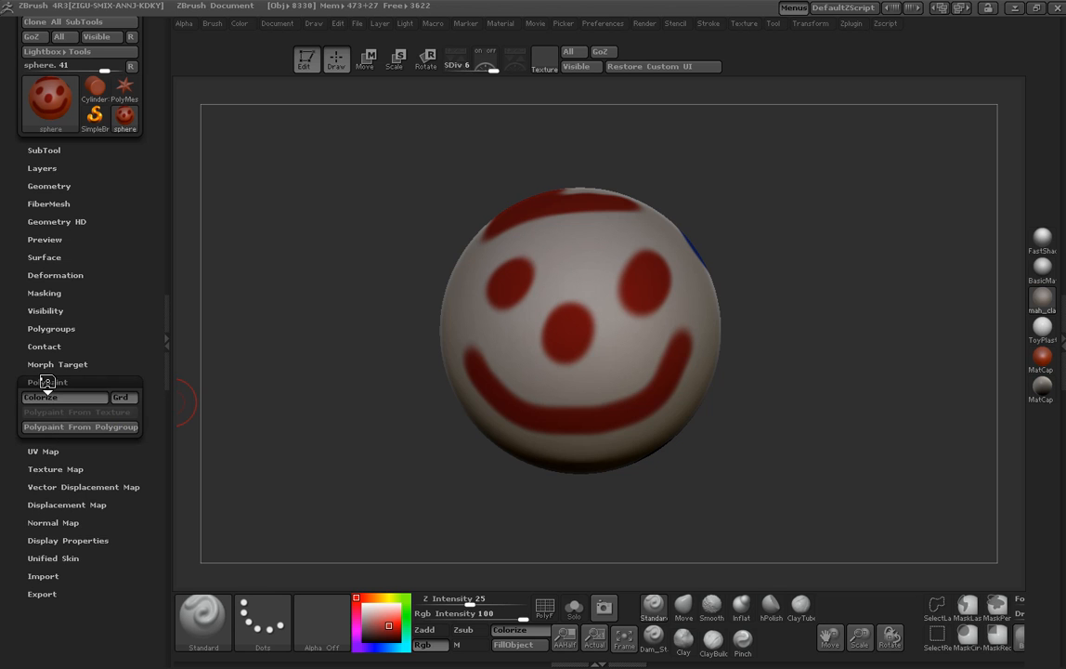
left_click(58, 381)
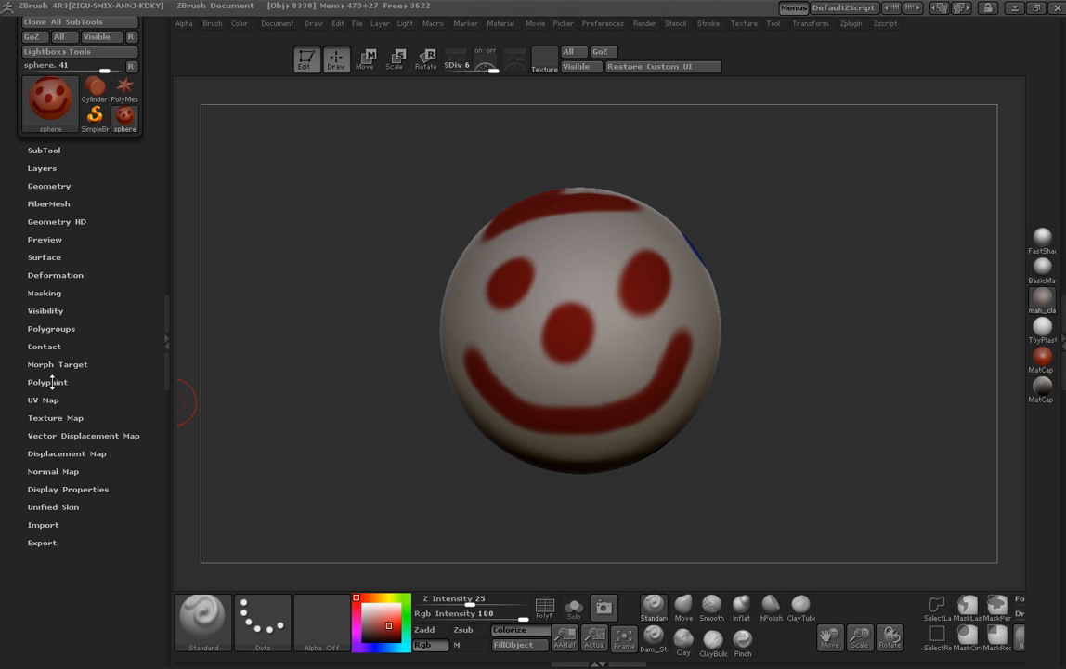
- Lower the sphere to subdivision level 1 and generate its UVs with GUVTiles
left_click(50, 400)
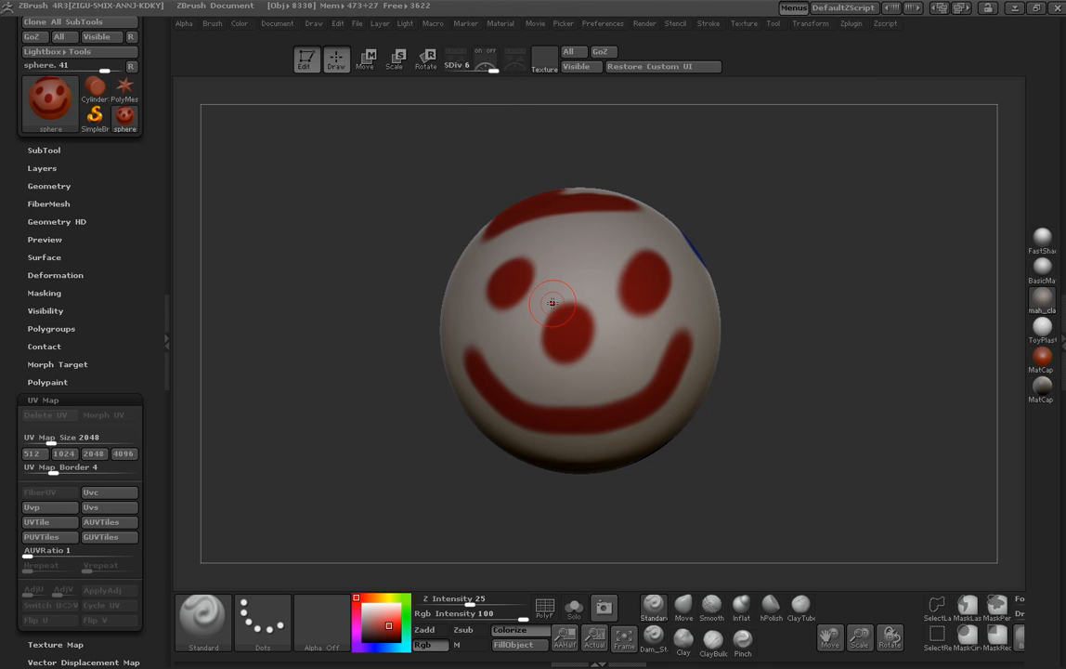
left_click_drag(336, 304, 423, 306)
left_click_drag(366, 364, 346, 366)
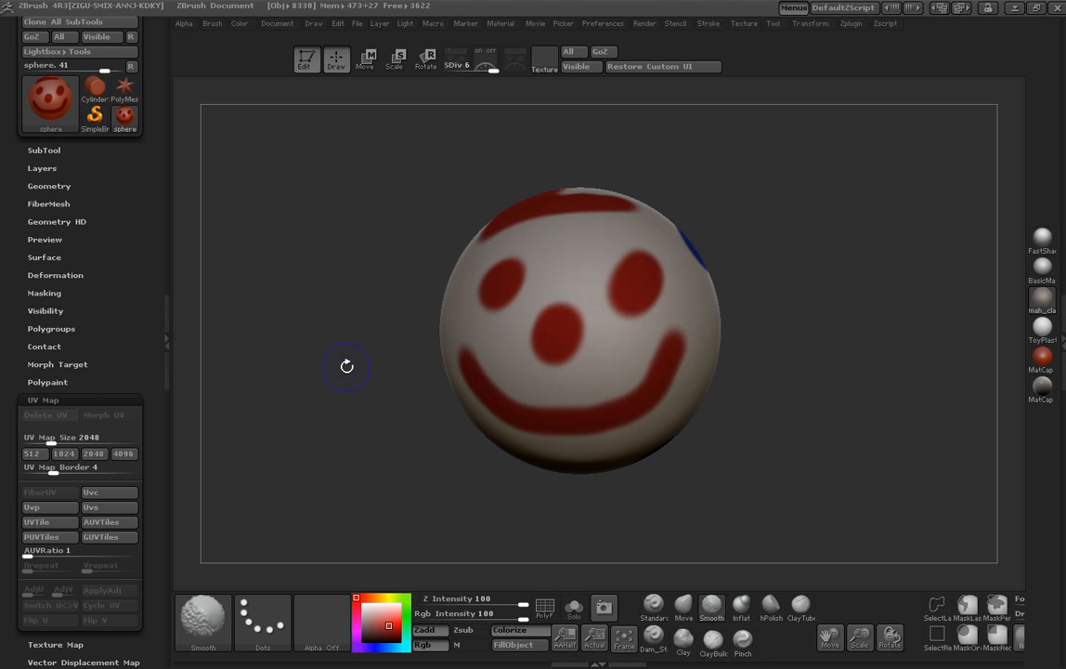
key("shift+d")
key("shift+d")
key("shift+d")
key("shift+d")
key("shift+d")
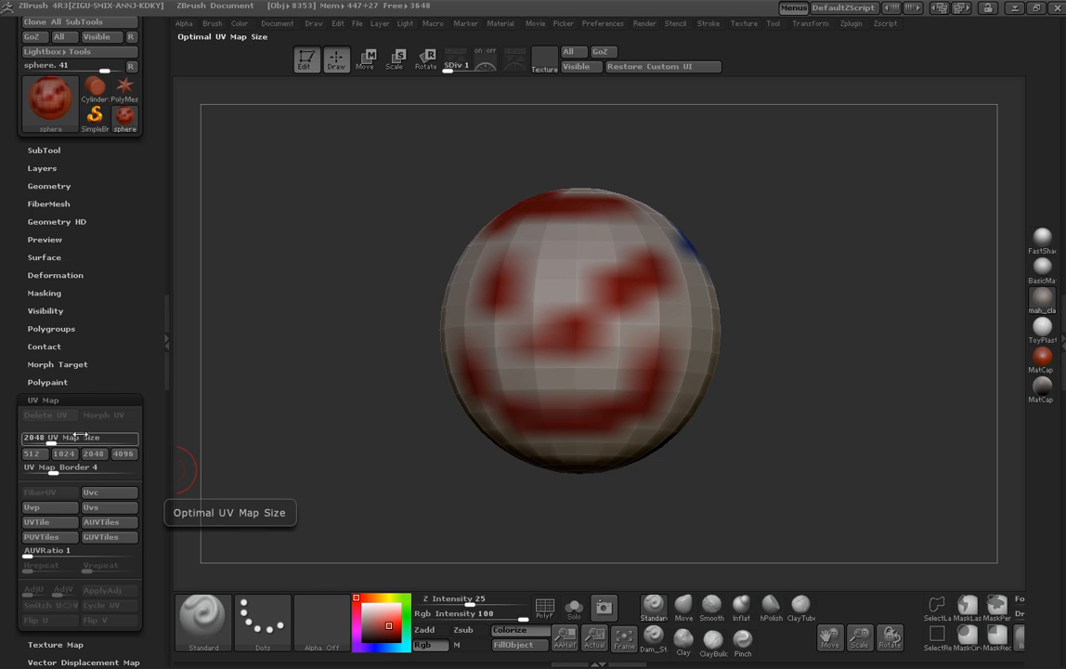
left_click(109, 539)
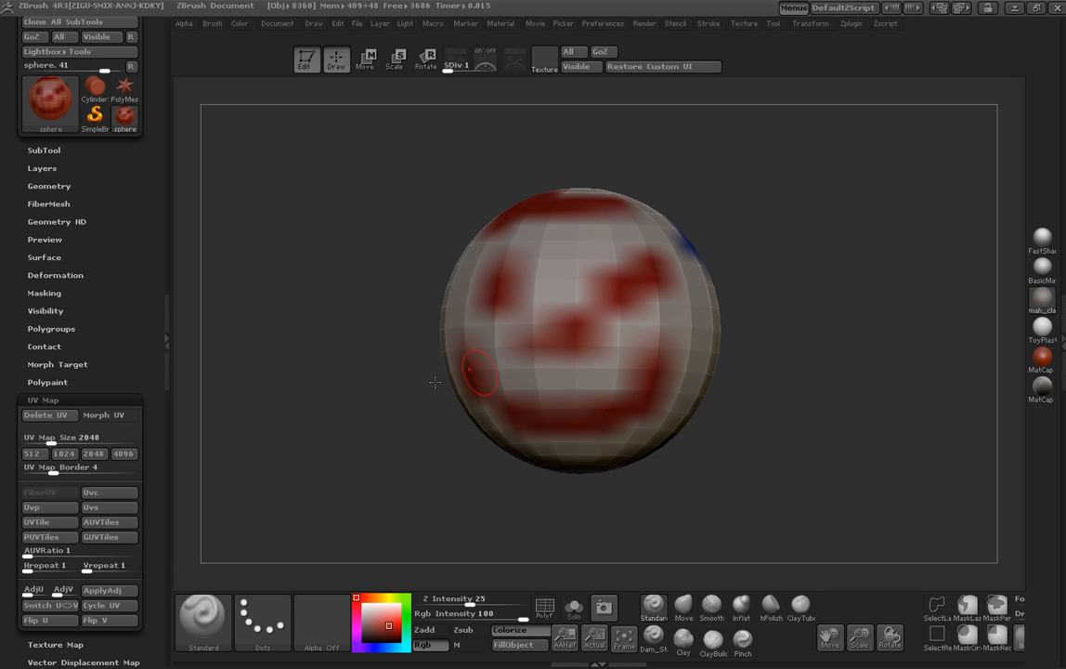
- Raise the sphere back to subdivision level 6
left_click(69, 399)
key("d")
key("d")
key("d")
key("d")
key("d")
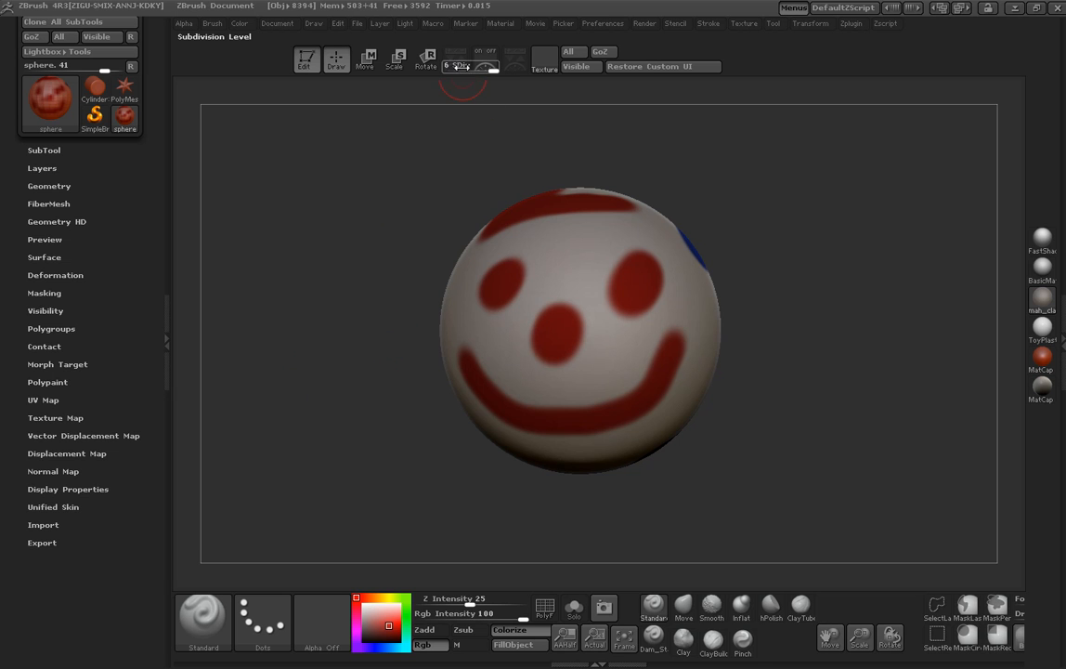
mouse_move(371, 318)
left_mouse_down()
mouse_move(390, 329)
mouse_move(377, 330)
left_mouse_up()
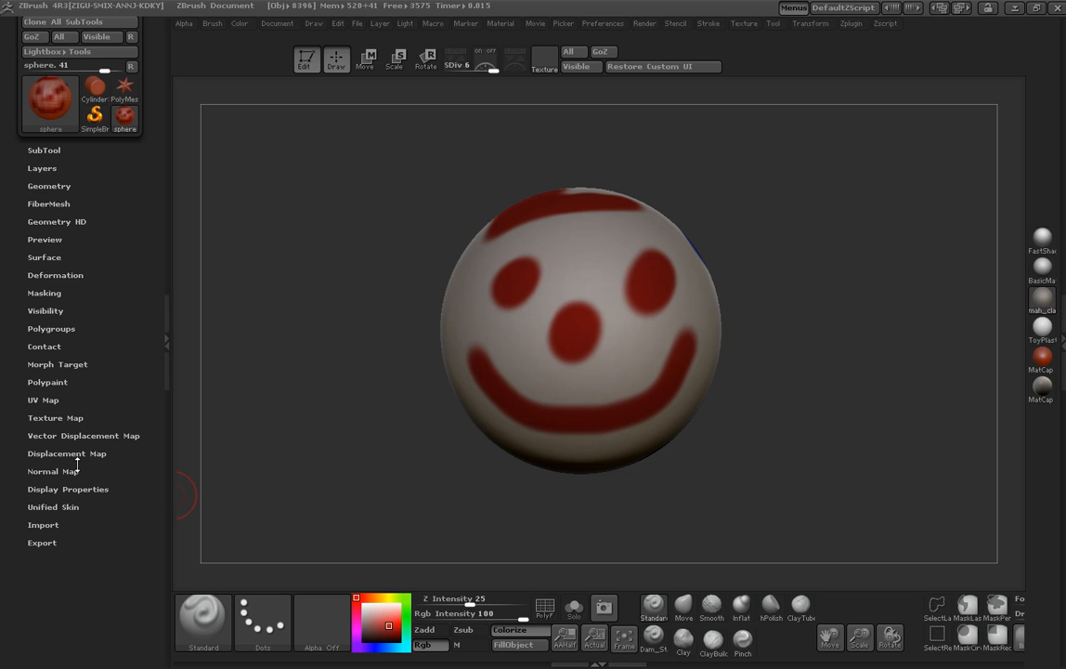
left_click(56, 382)
left_click(56, 382)
- Create a new texture with a width and height of 2048
left_click(51, 417)
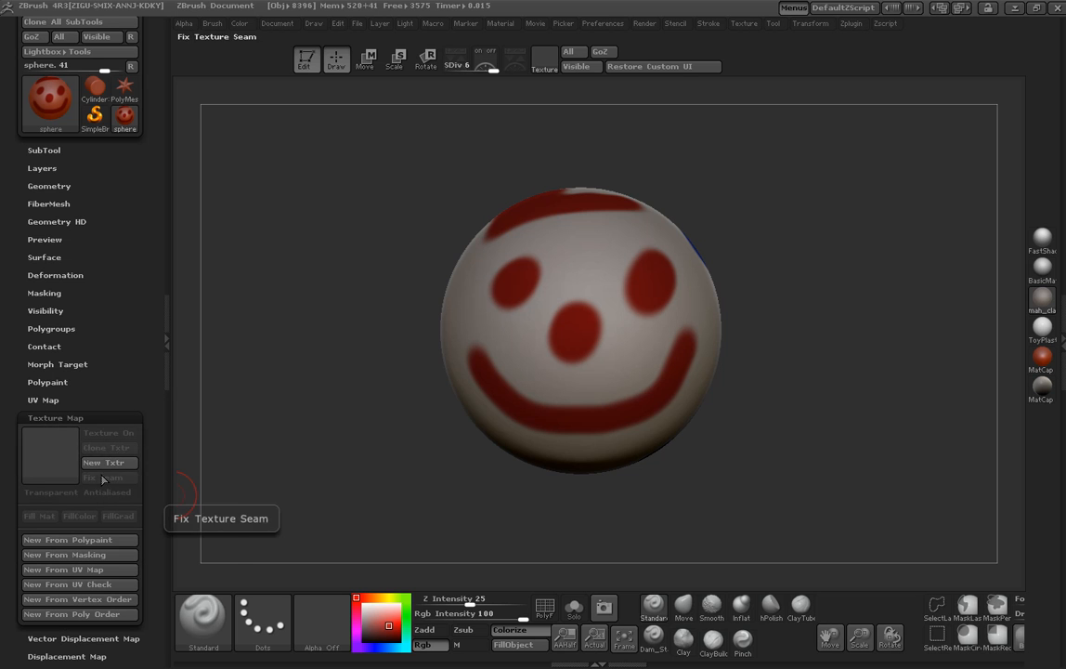
left_click(744, 23)
left_click(782, 318)
type("20")
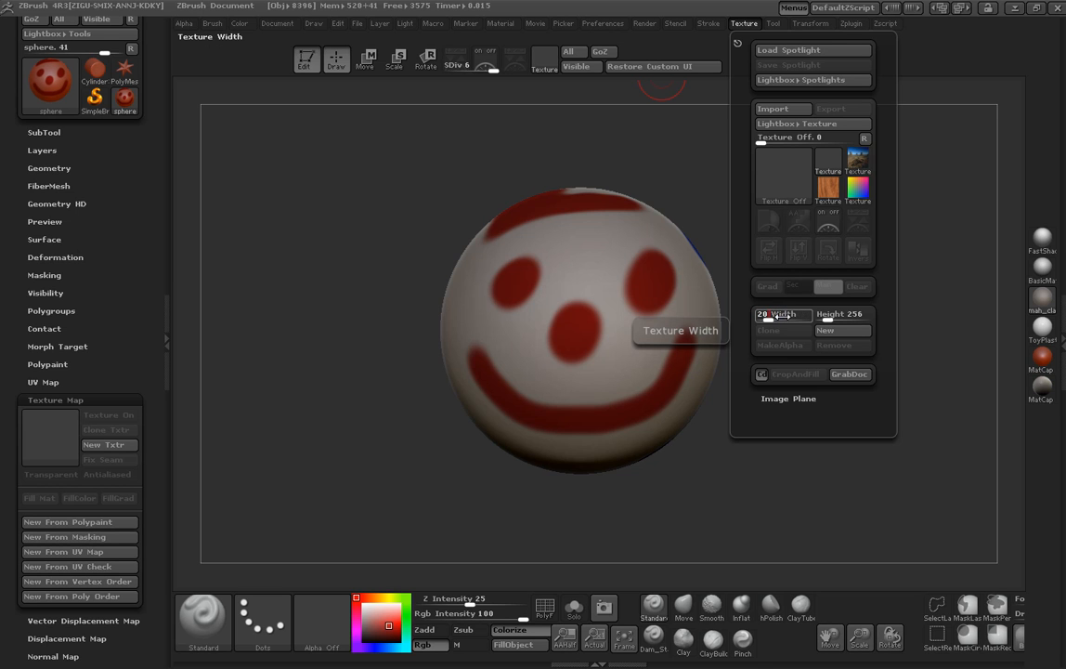
type("48")
key("Tab")
type("2048")
key("Return")
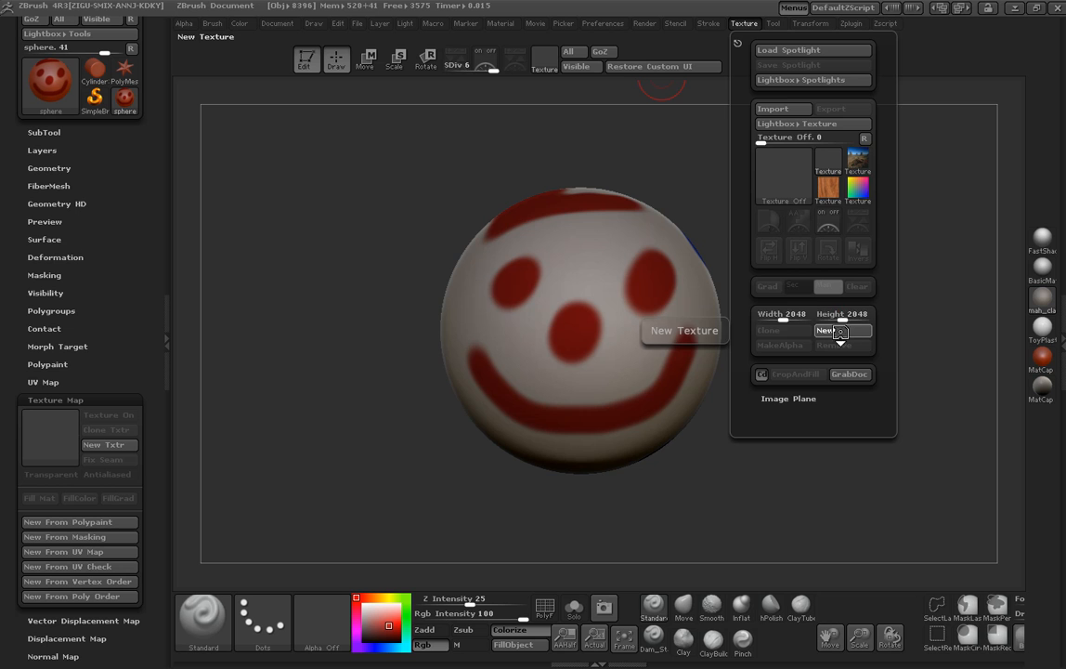
left_click(842, 330)
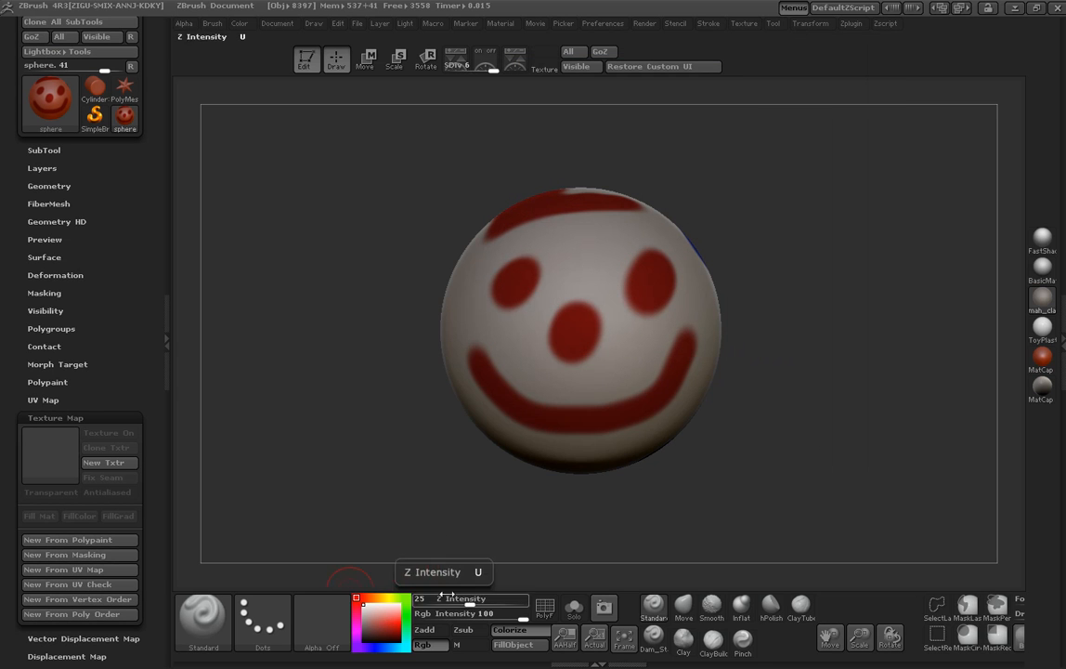
- Generate the sphere's texture map from its polypaint and clone it into the texture library
scroll(93, 363, "down", 3)
left_click(93, 454)
mouse_move(53, 371)
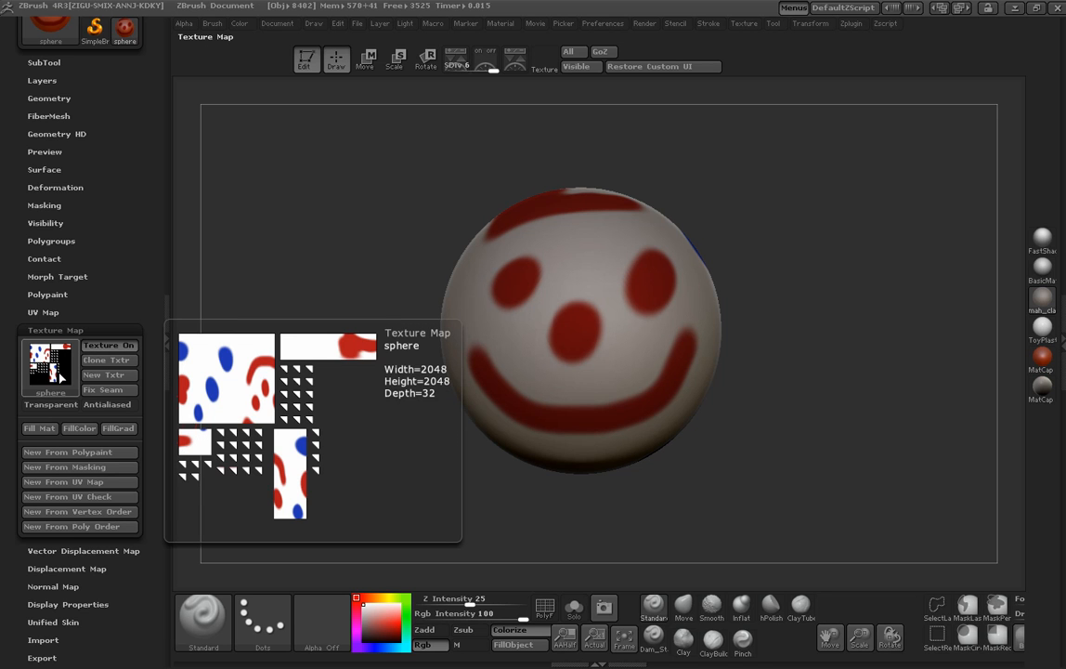
left_click(112, 365)
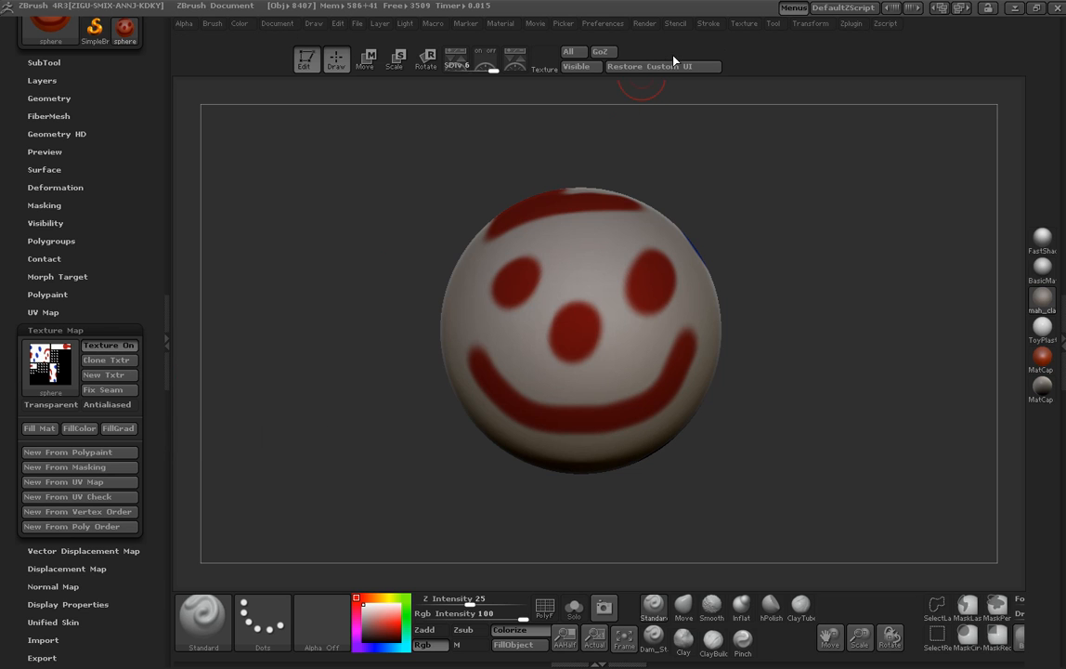
- Flip the cloned sphere texture vertically and export it to the Desktop as a Photoshop file named sphere-polypaint
left_click(744, 24)
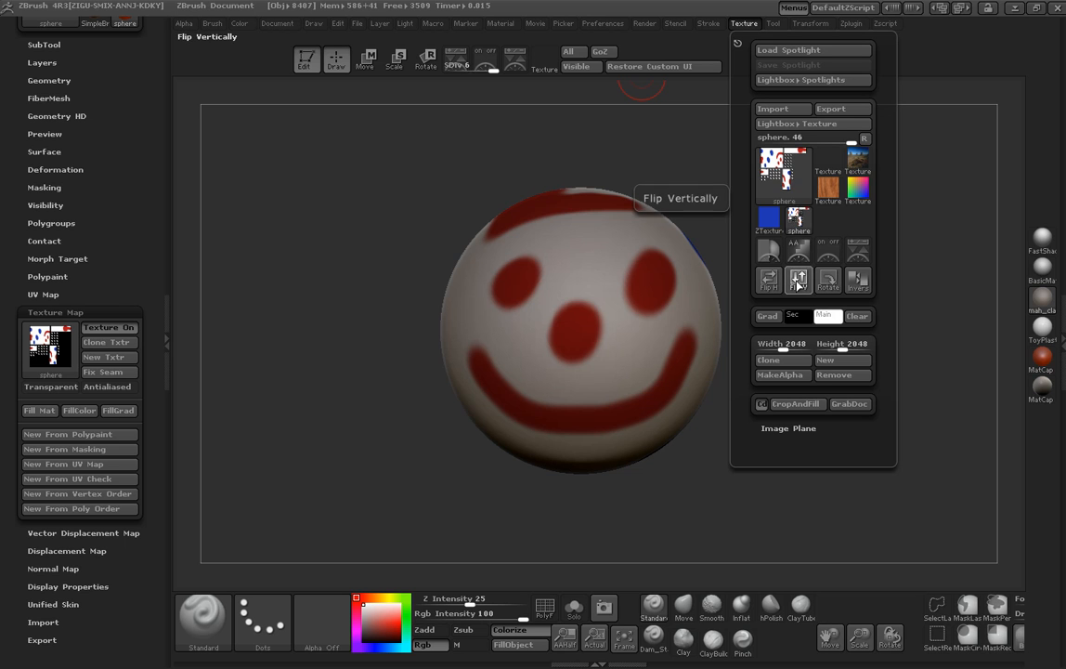
left_click(797, 285)
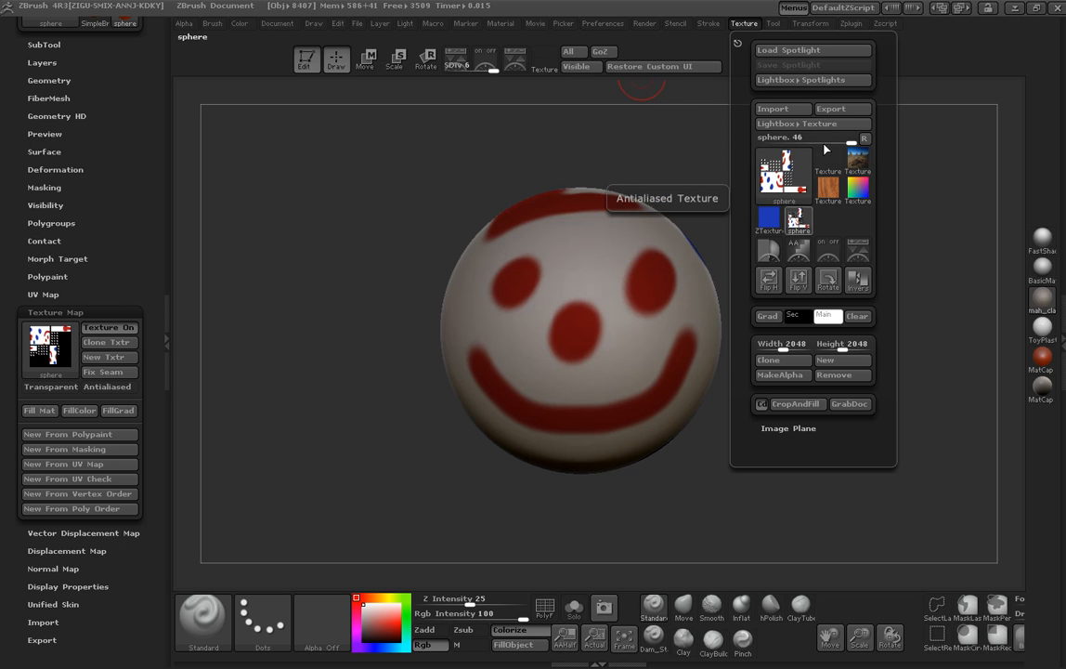
left_click(829, 111)
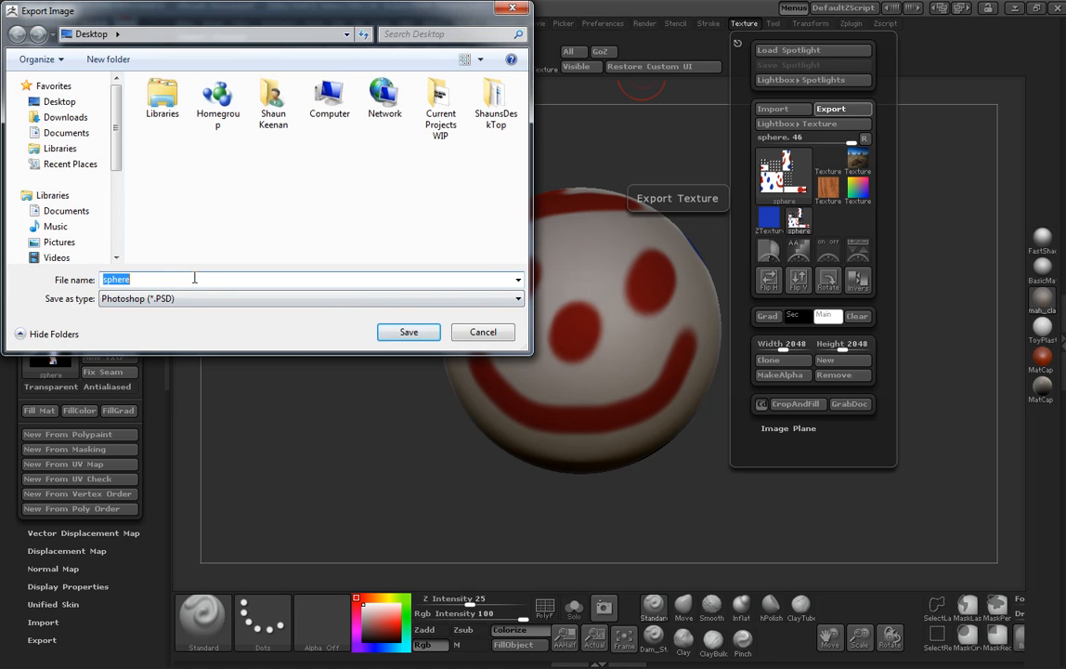
left_click(194, 278)
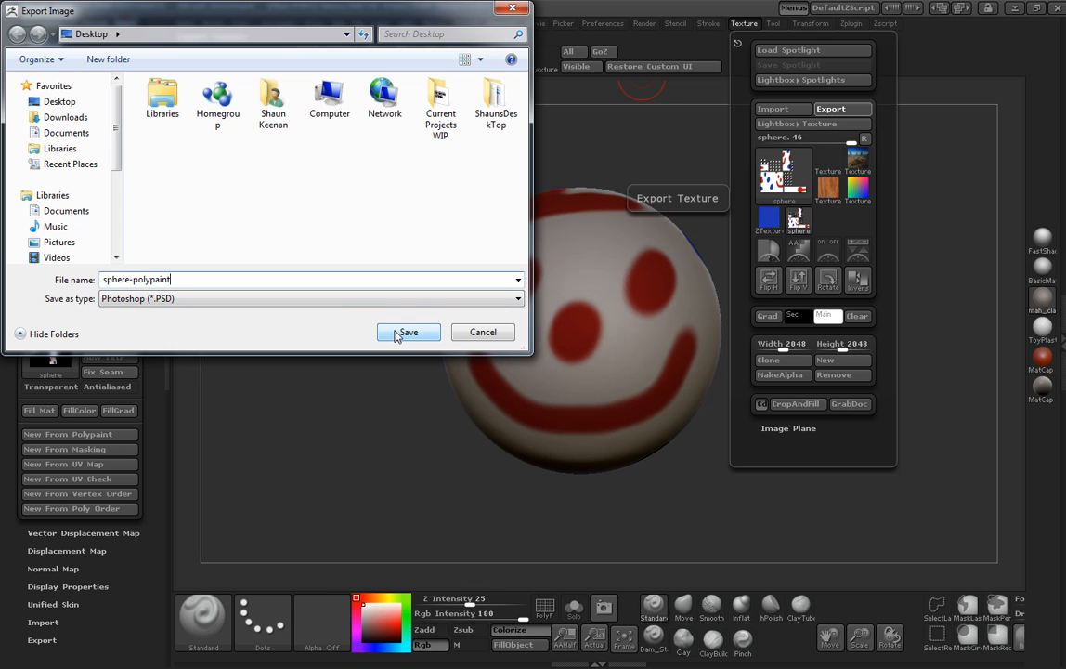
left_click(407, 332)
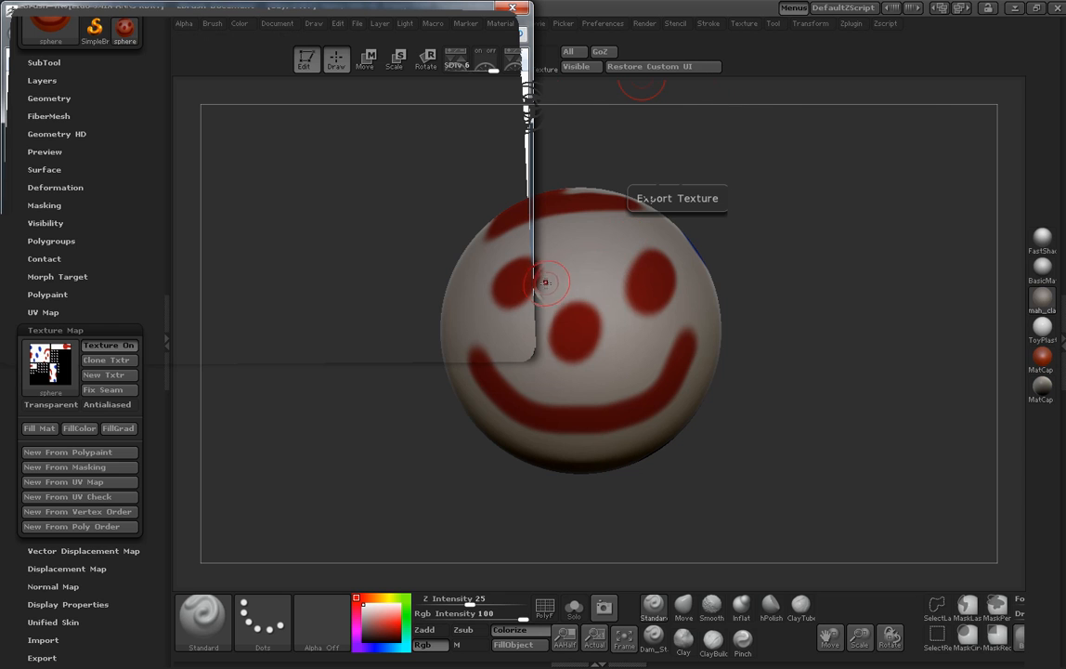
- Export the subdivision level 6 sphere mesh to the Desktop as an OBJ file named sphereHigh
left_click(772, 23)
left_click(866, 65)
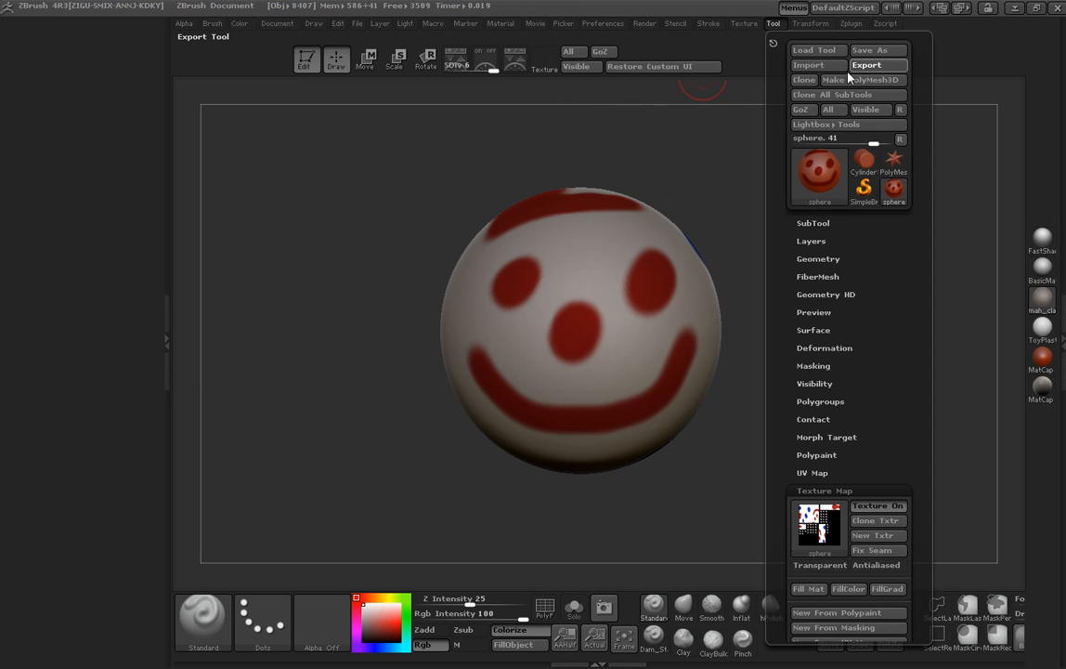
left_click(253, 283)
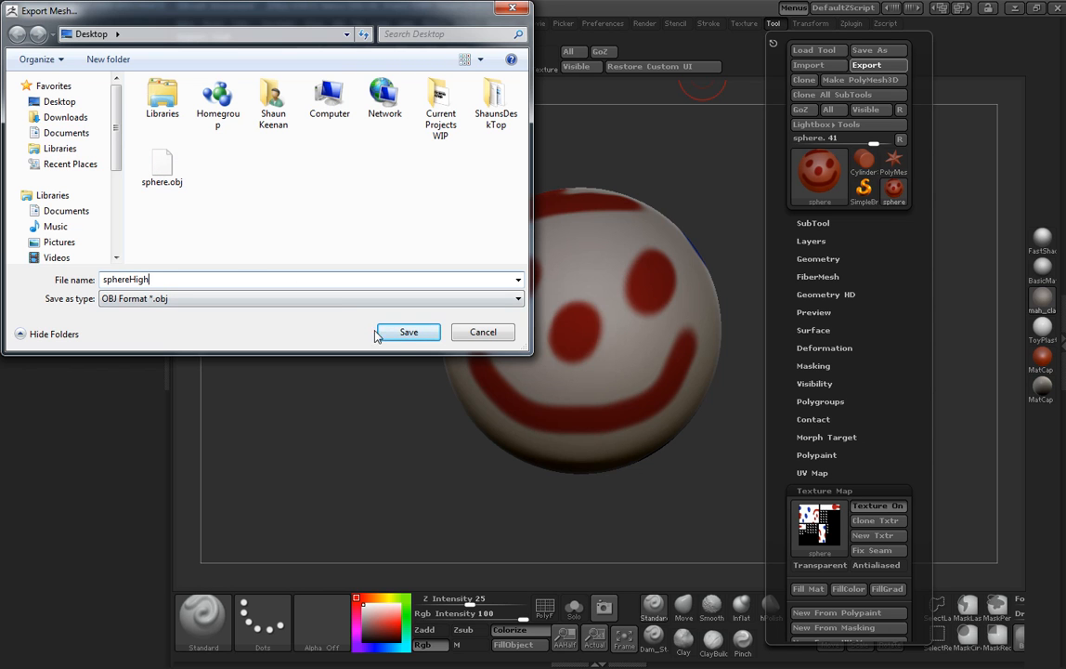
left_click(408, 331)
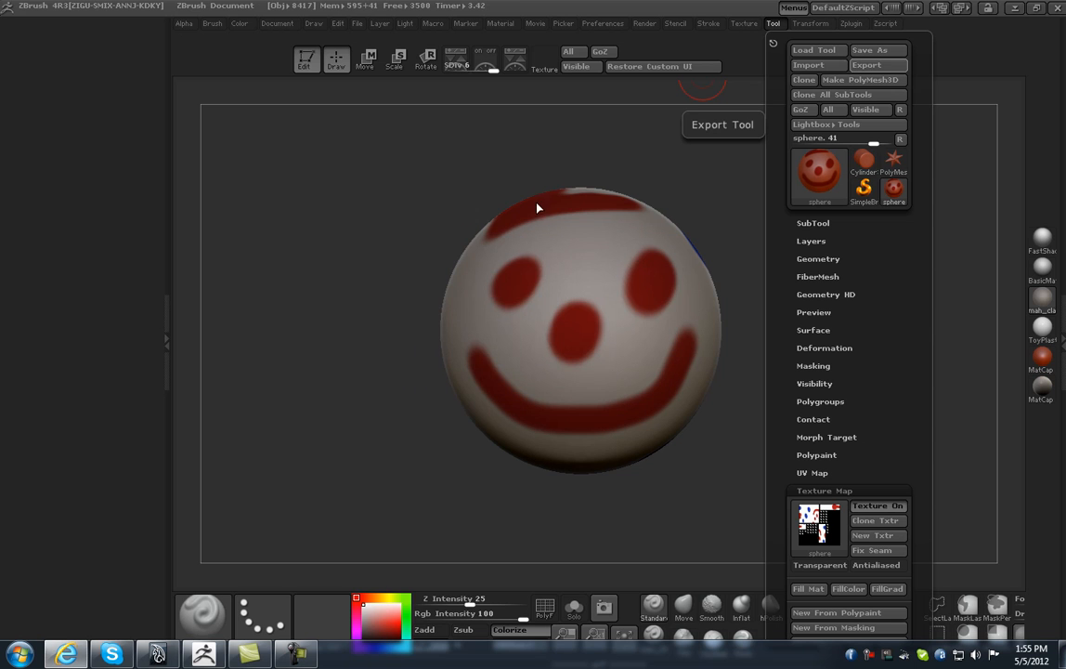
- Switch to xNormal and clear all existing meshes from both the high definition and low definition lists
left_click(1011, 9)
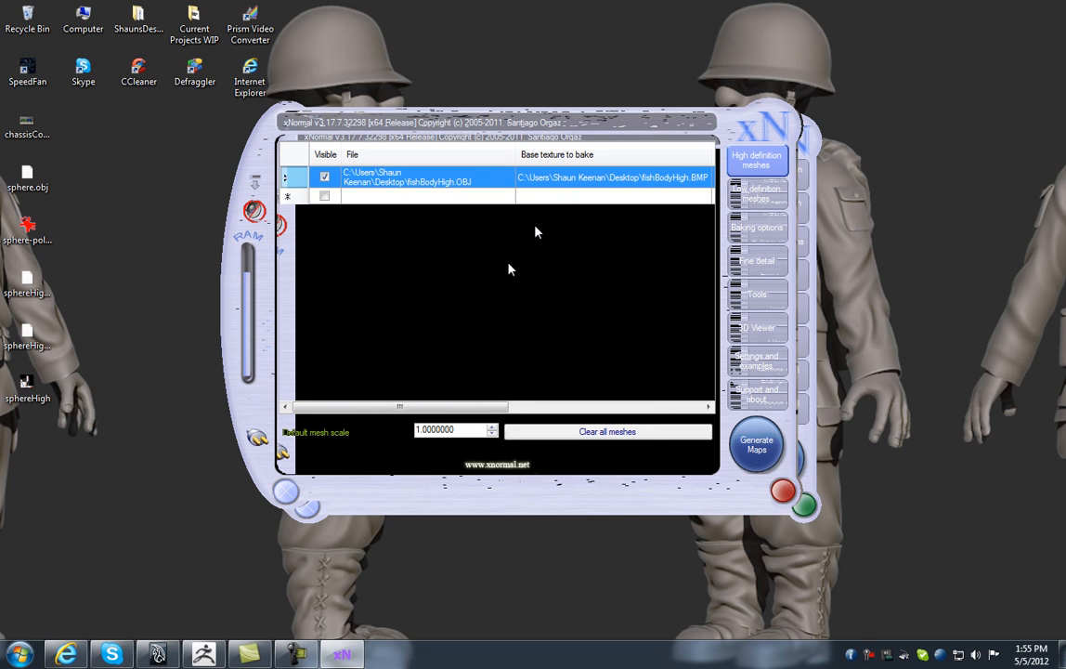
left_click(578, 427)
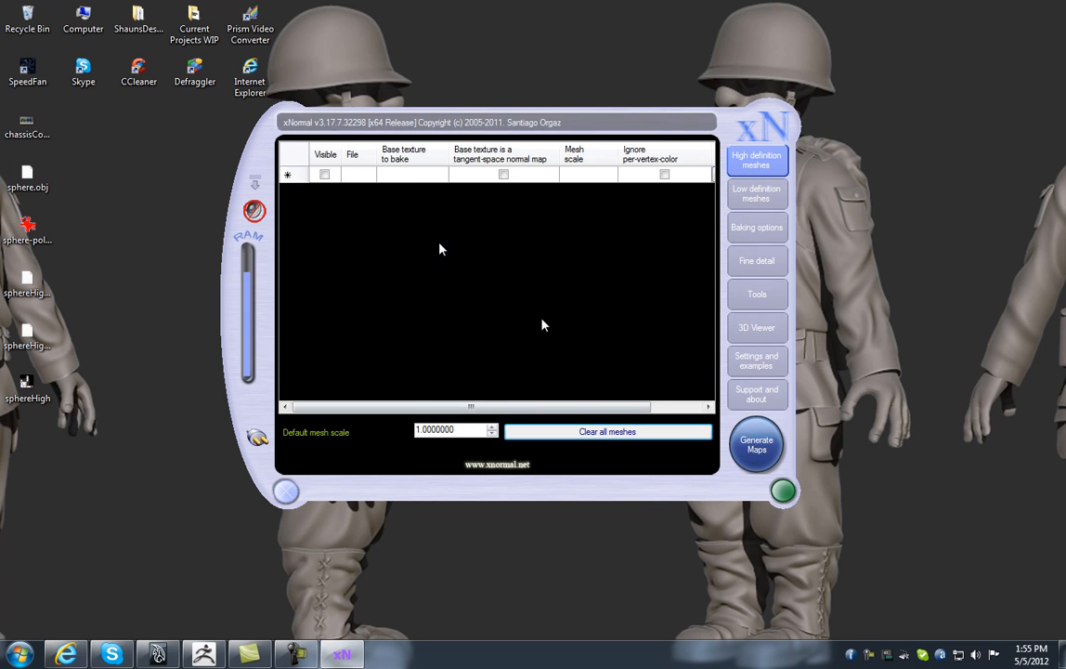
left_click(730, 207)
left_click(592, 436)
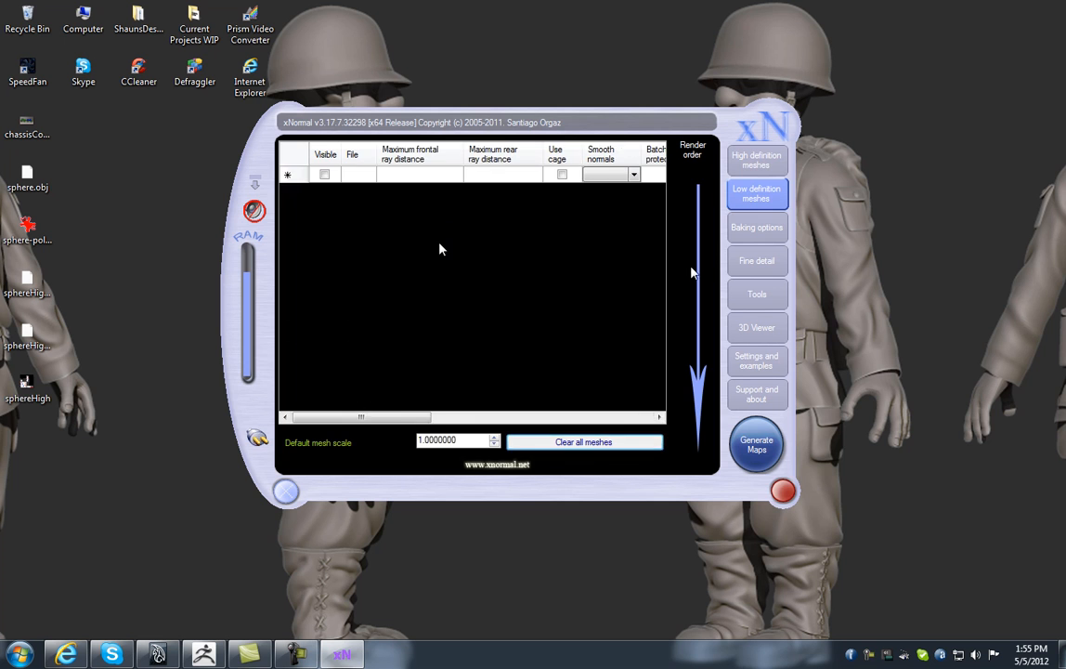
- Add sphereHigh.OBJ from the Desktop as the high definition mesh
left_click(757, 160)
right_click(511, 248)
left_click(545, 256)
left_click(277, 184)
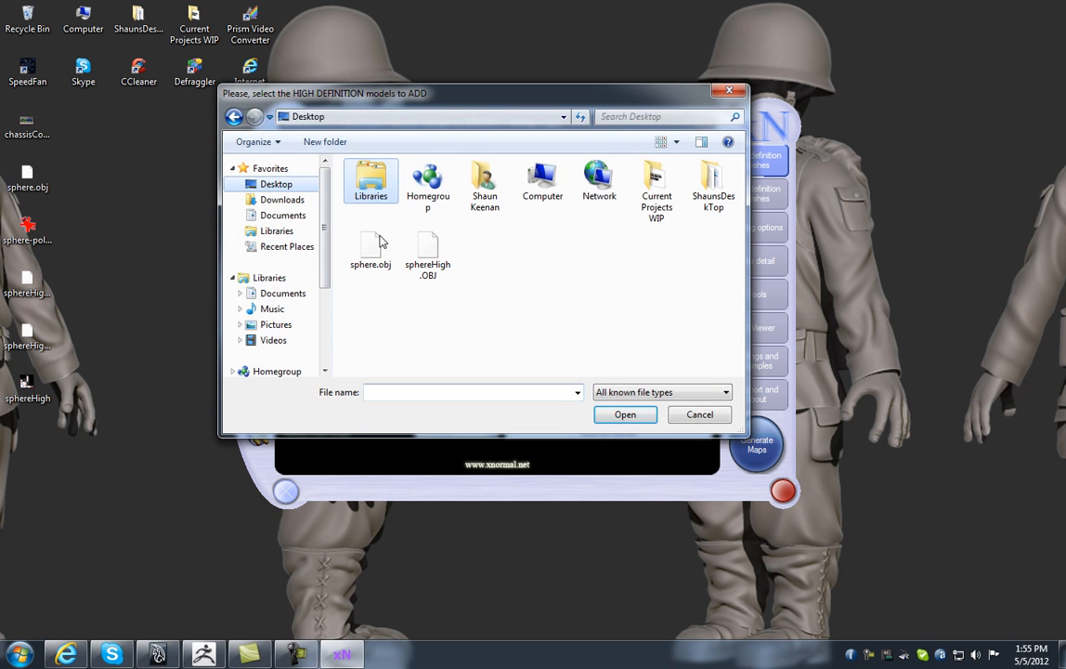
double_click(427, 260)
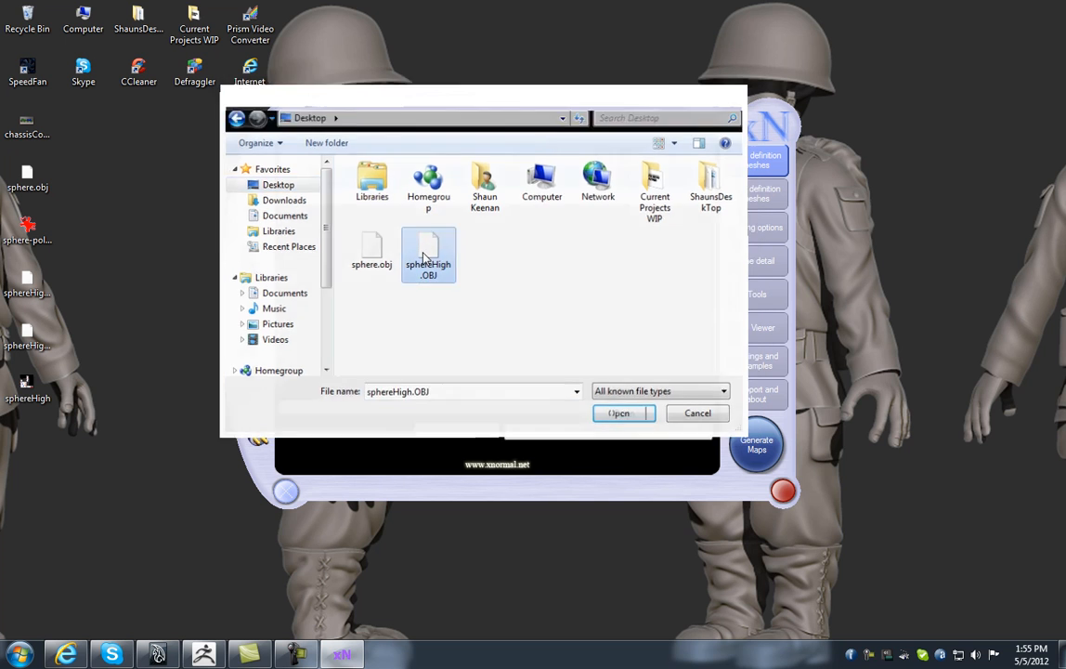
- Assign the sphere-polypaint Photoshop file as the high definition mesh's base texture to bake
left_click_drag(422, 408, 475, 406)
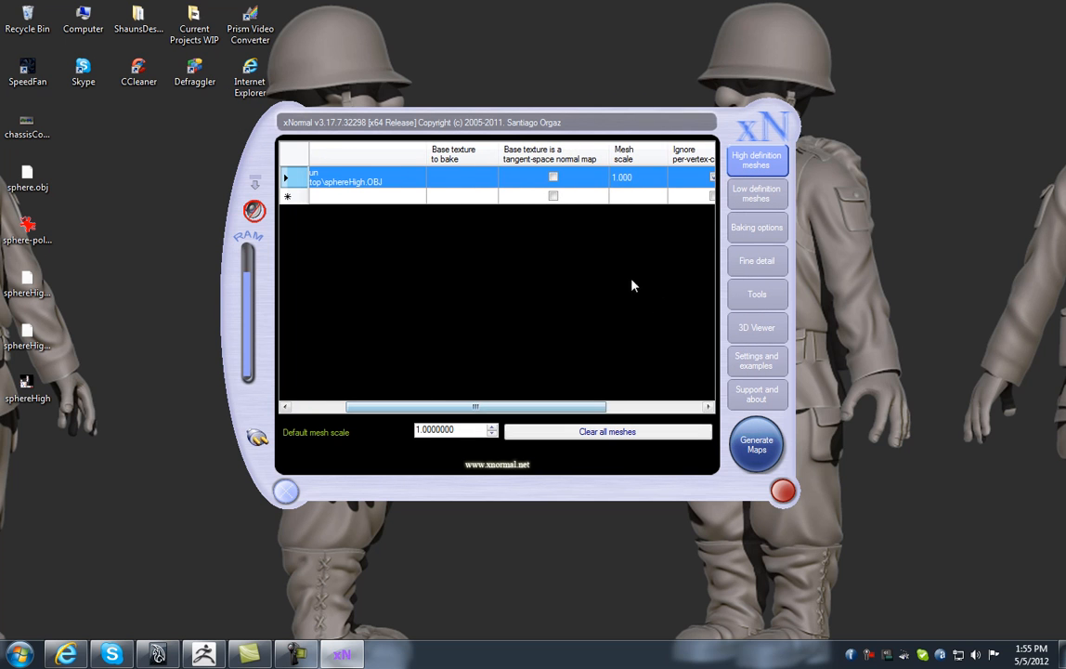
right_click(462, 190)
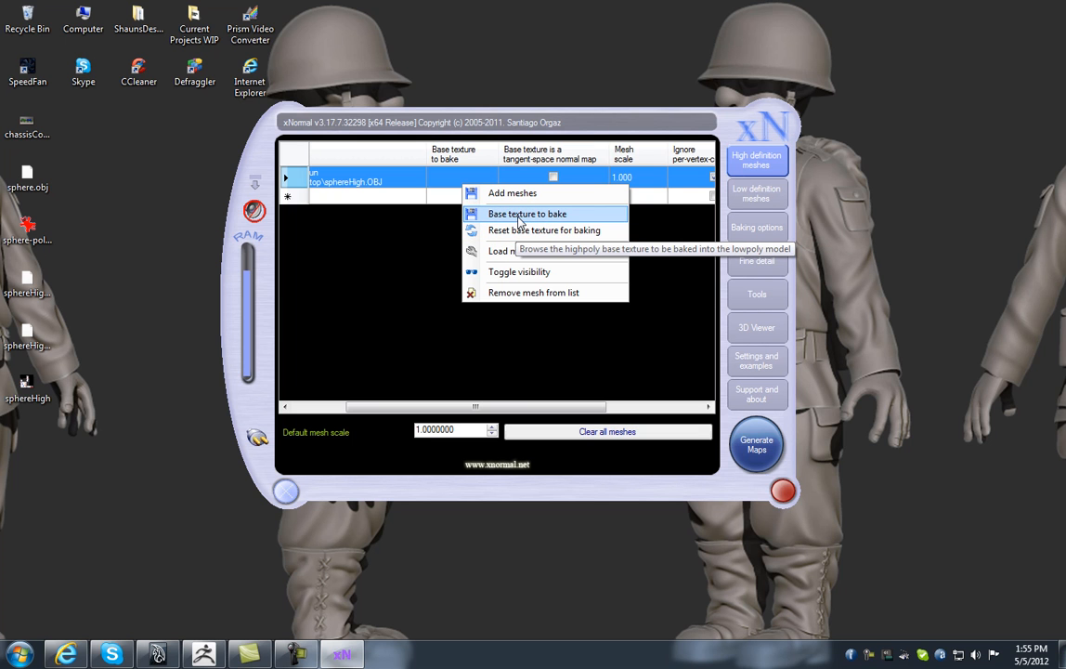
left_click(519, 216)
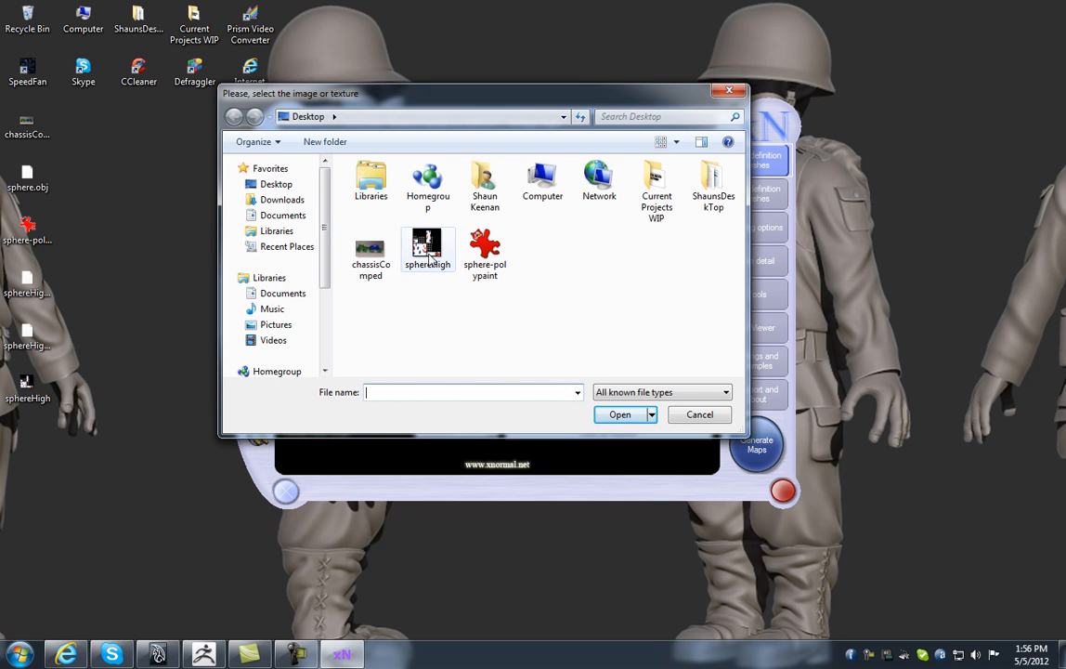
double_click(481, 247)
- Set the high definition mesh's smooth normals to Average normals
left_click_drag(396, 407, 618, 408)
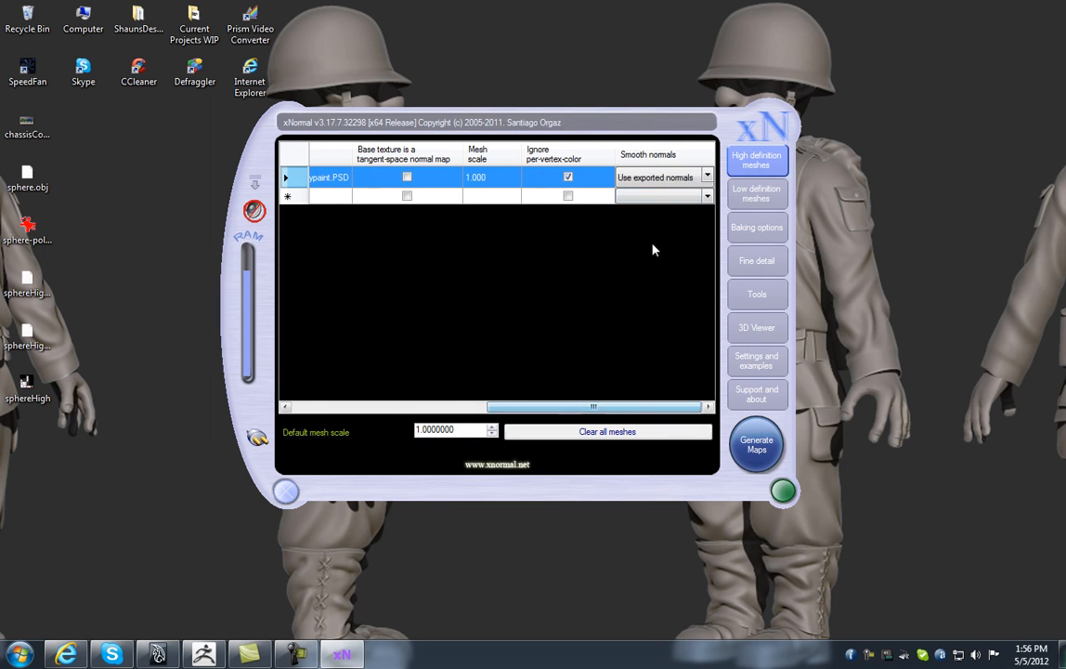
left_click(708, 177)
left_click(692, 194)
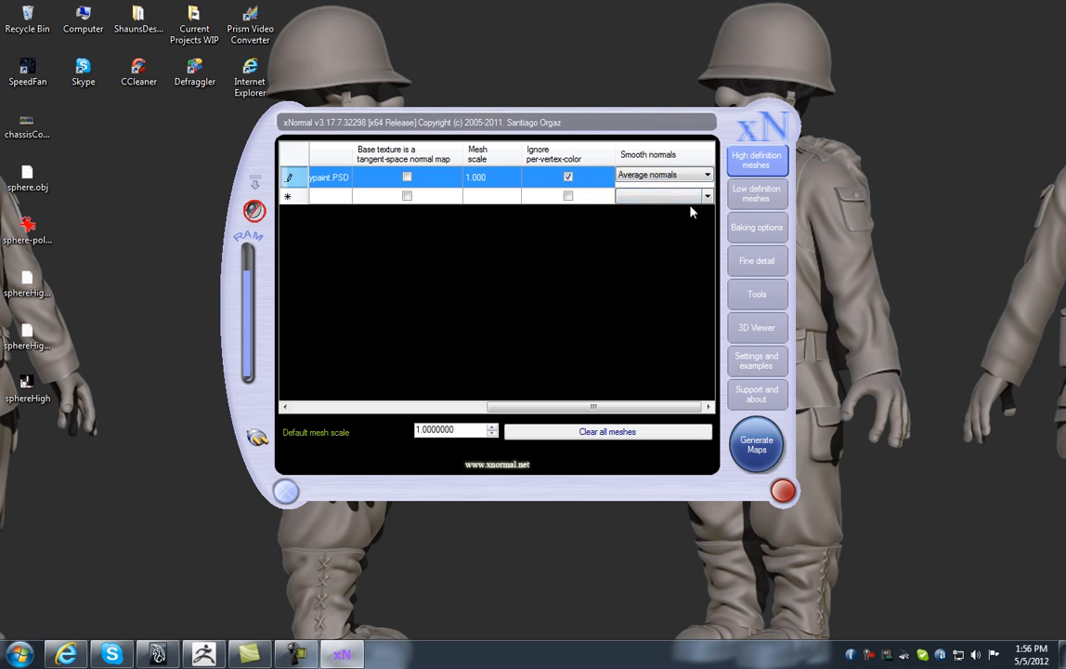
- Add sphere.obj from the Desktop as the low definition mesh and set its smooth normals to Average normals
left_click(745, 200)
right_click(437, 230)
left_click(502, 264)
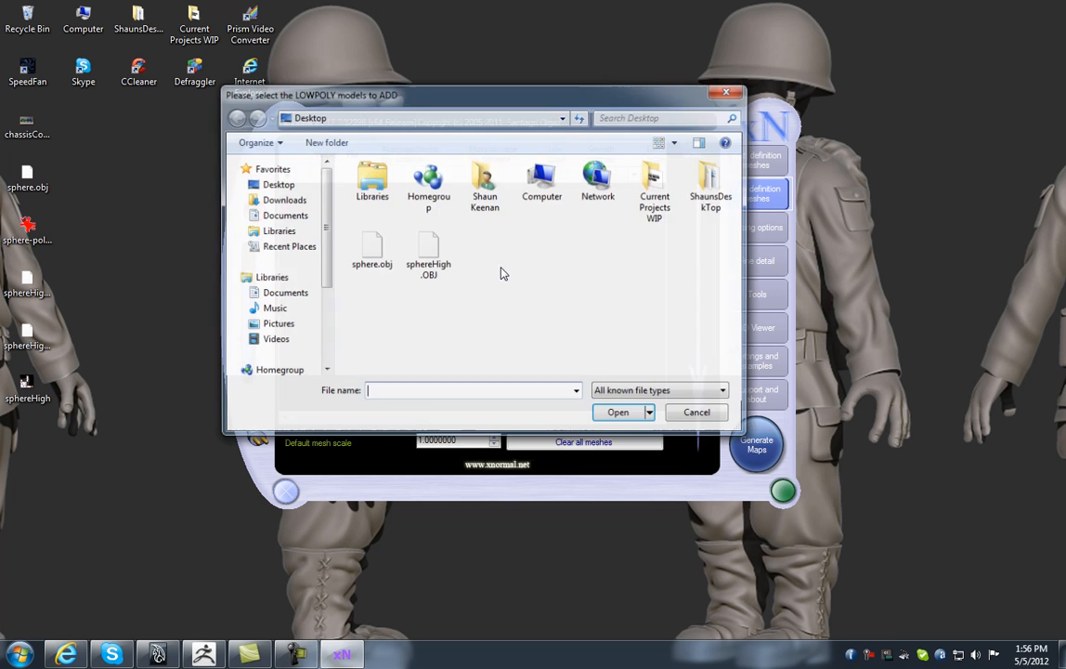
left_click(371, 246)
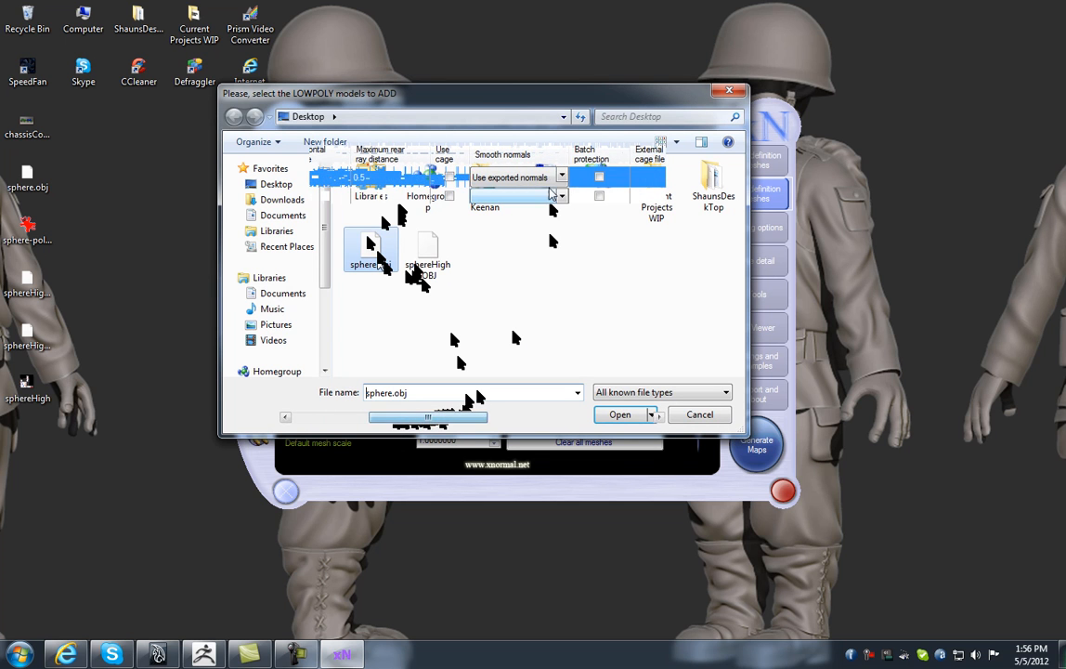
left_click(562, 176)
left_click(510, 195)
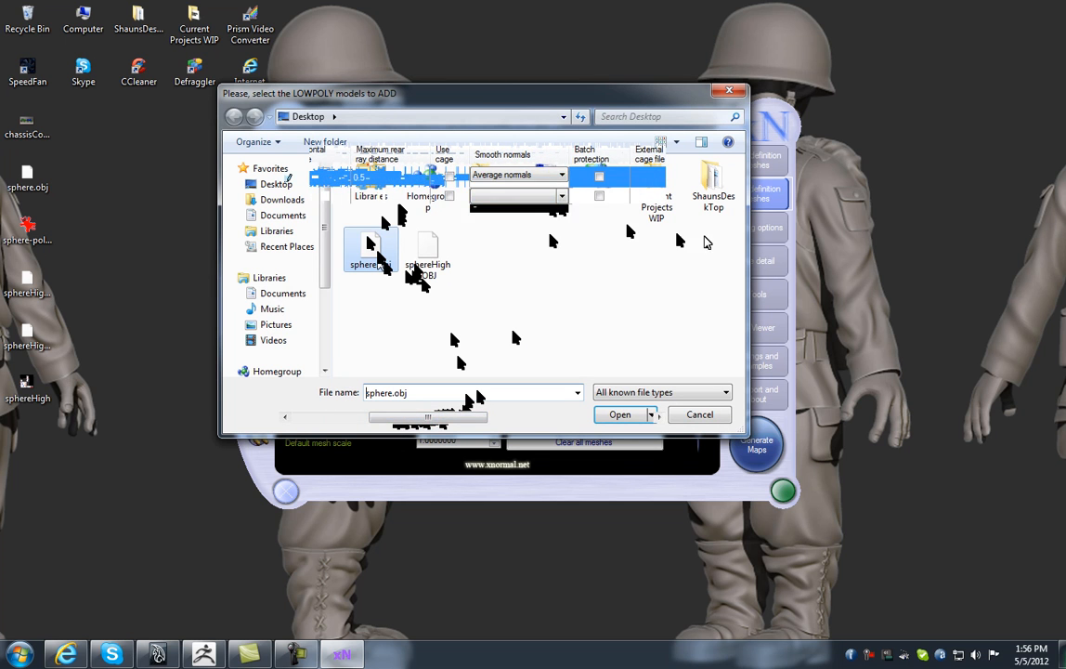
- Bake only the base texture map, with the normal map disabled, to a Desktop BMP file named PolyShpere
left_click(738, 234)
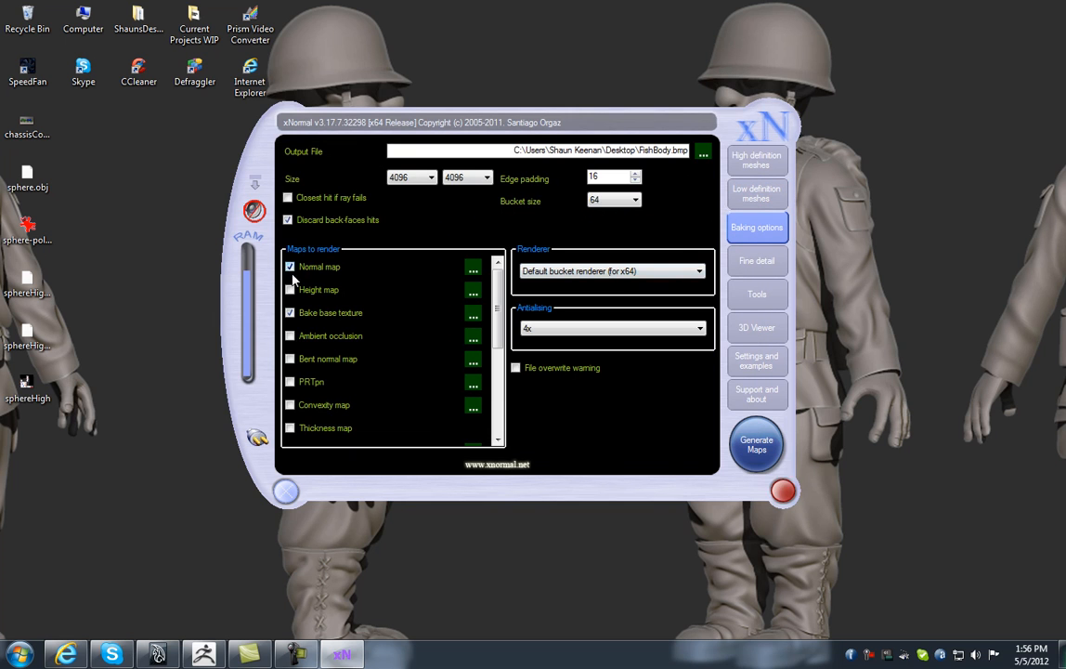
left_click(289, 314)
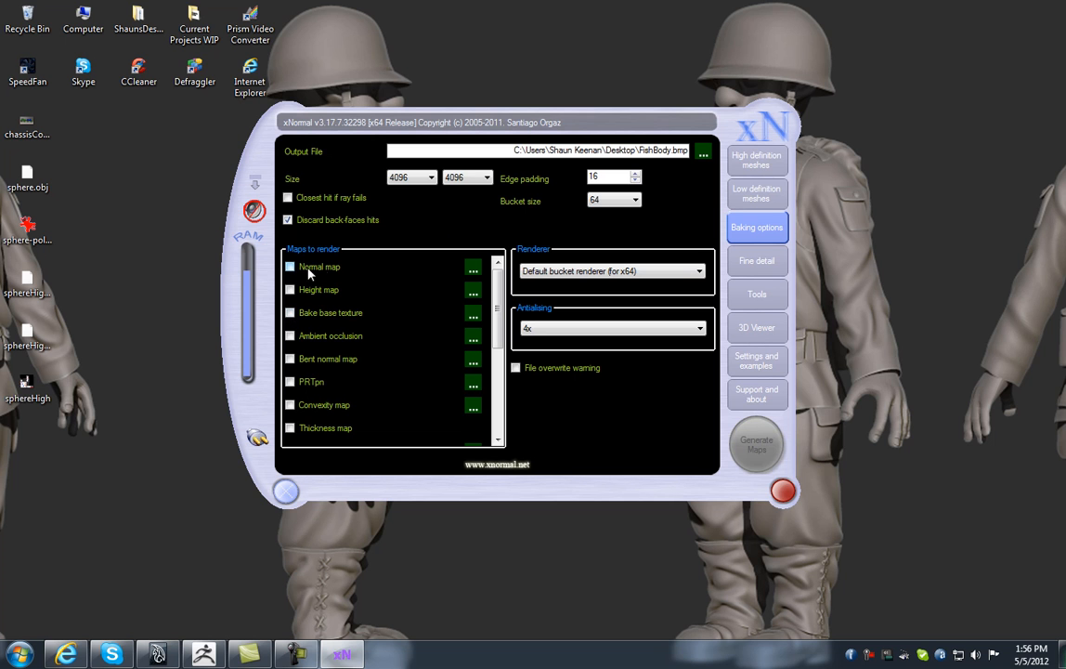
left_click(703, 151)
type("PolyShpere")
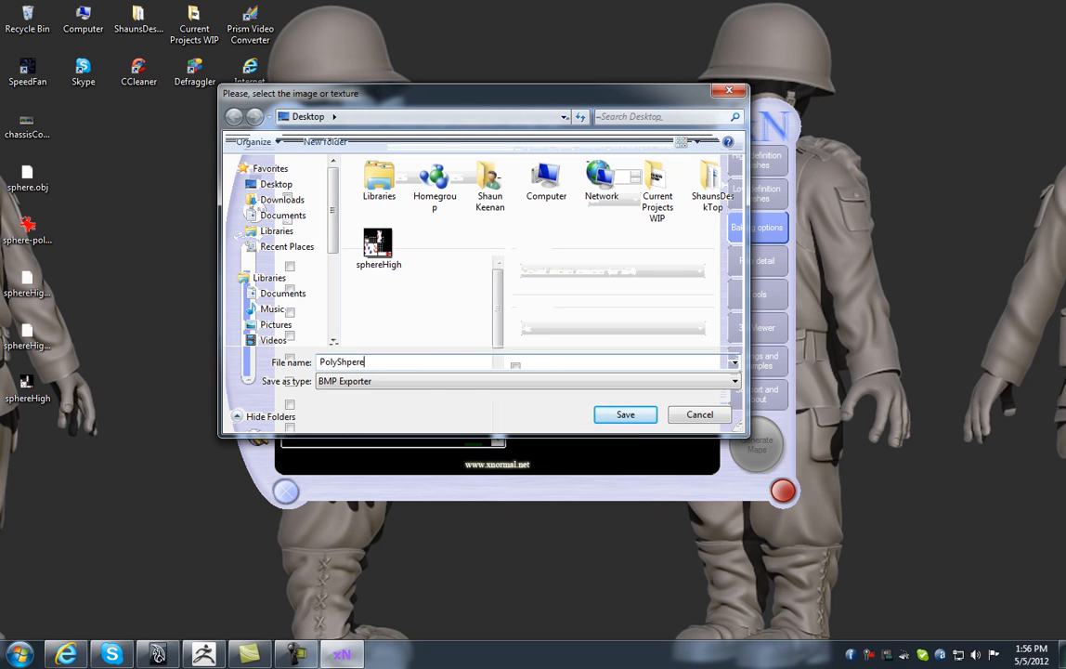
left_click(617, 414)
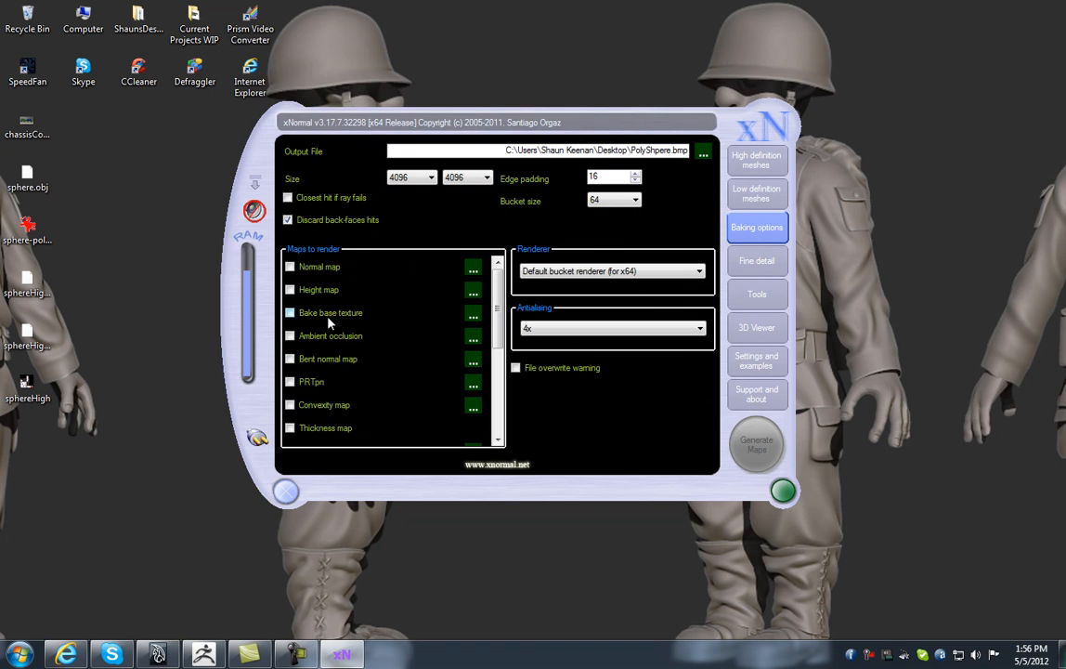
left_click(291, 314)
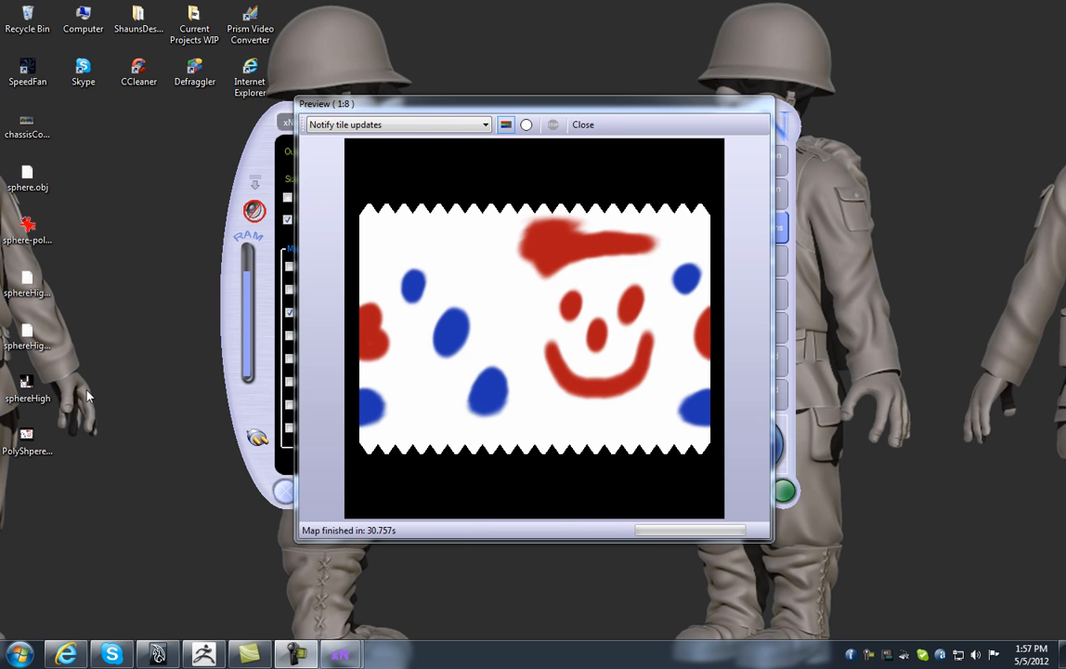
- Open the sphereHigh texture image, compare its UV layout side by side with the baked map preview, and close the image
double_click(28, 384)
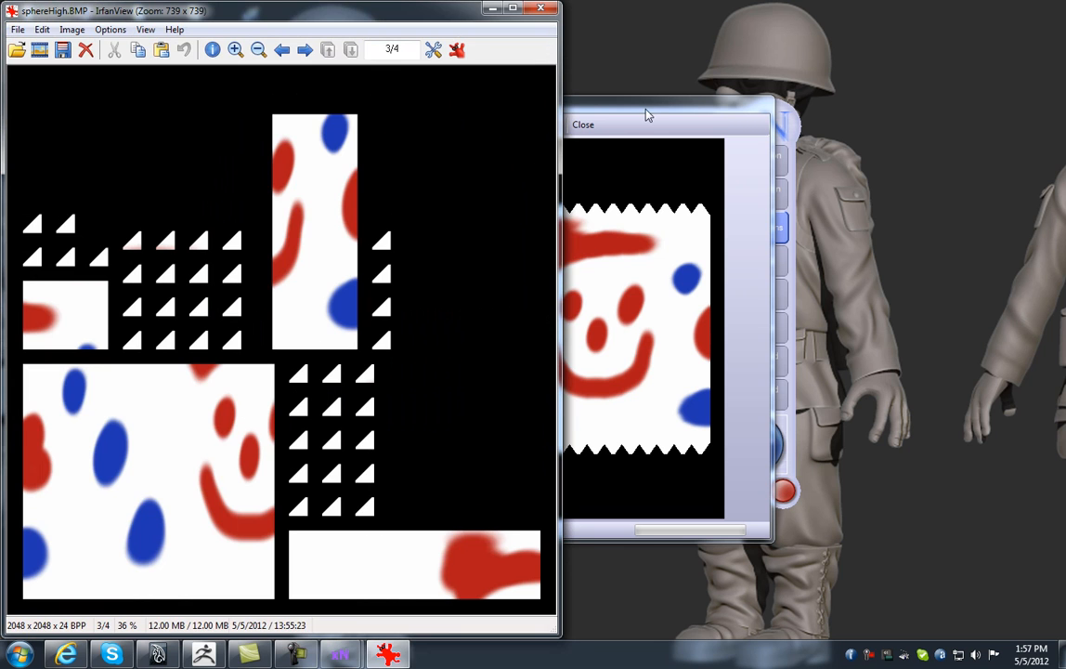
left_click_drag(647, 114, 820, 61)
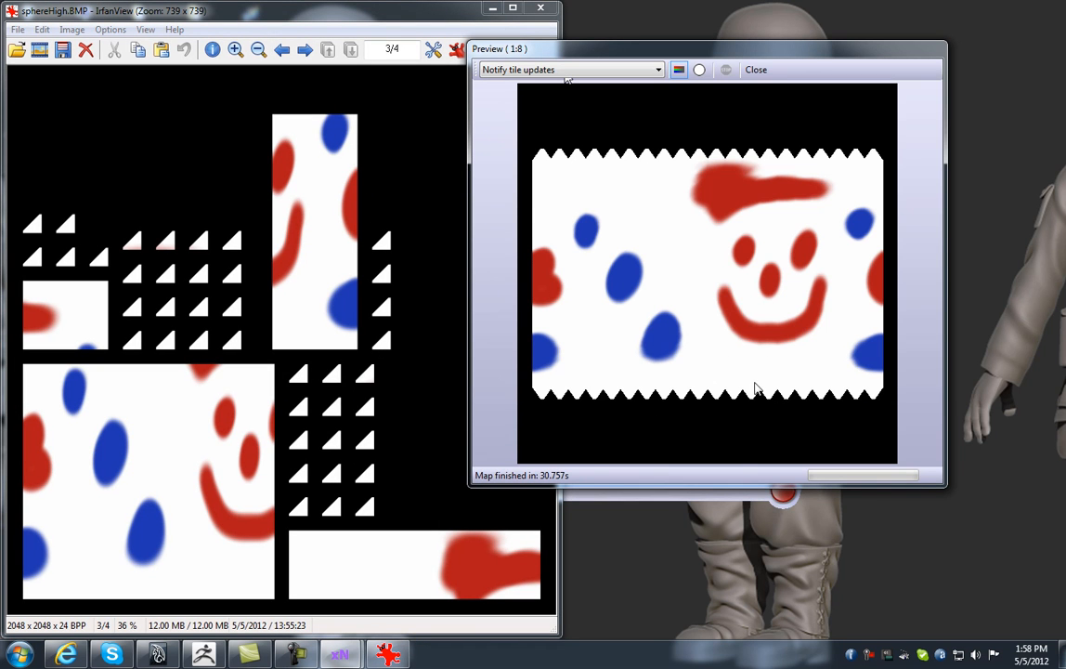
key("Escape")
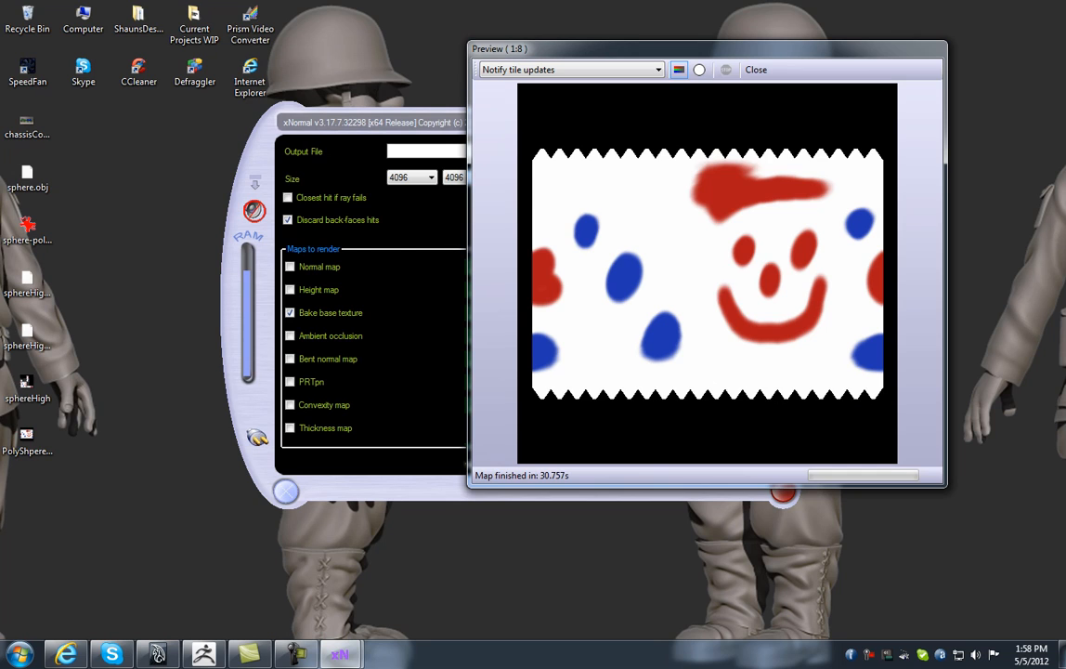